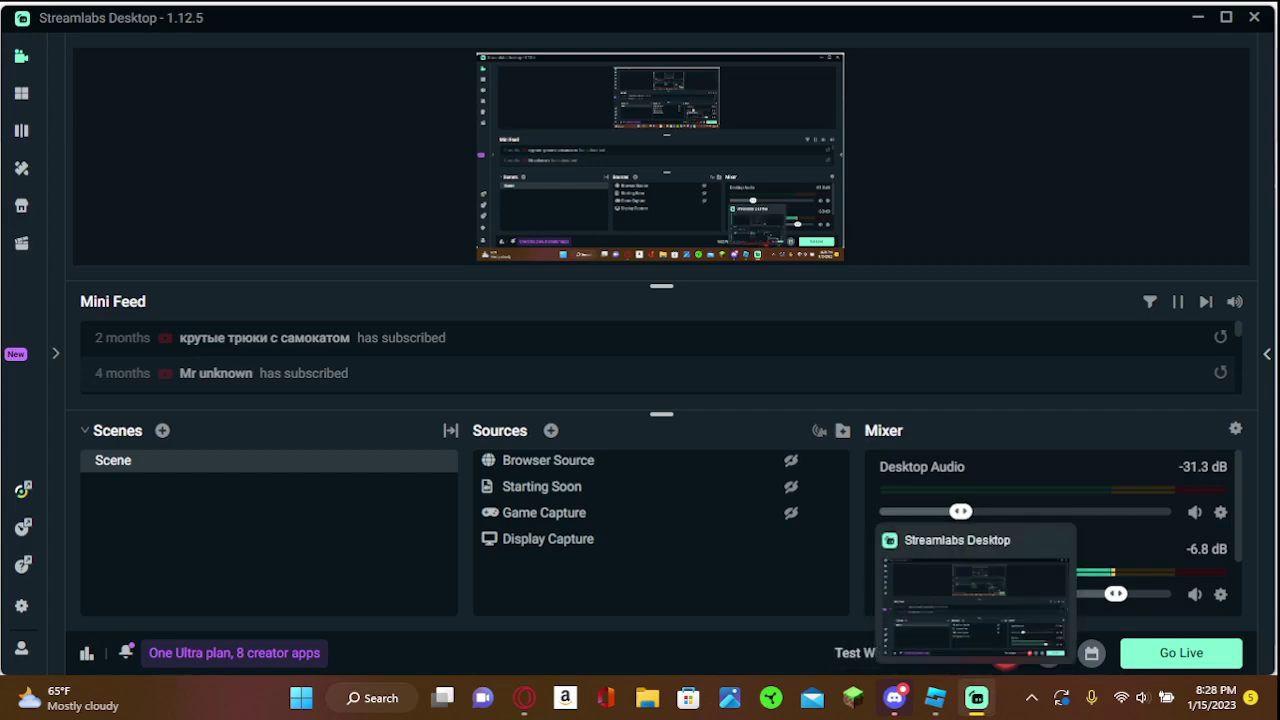
# Switch to Roblox Studio and view the installed plugins in the plugin manager, closing it when done
pyautogui.click(977, 698)
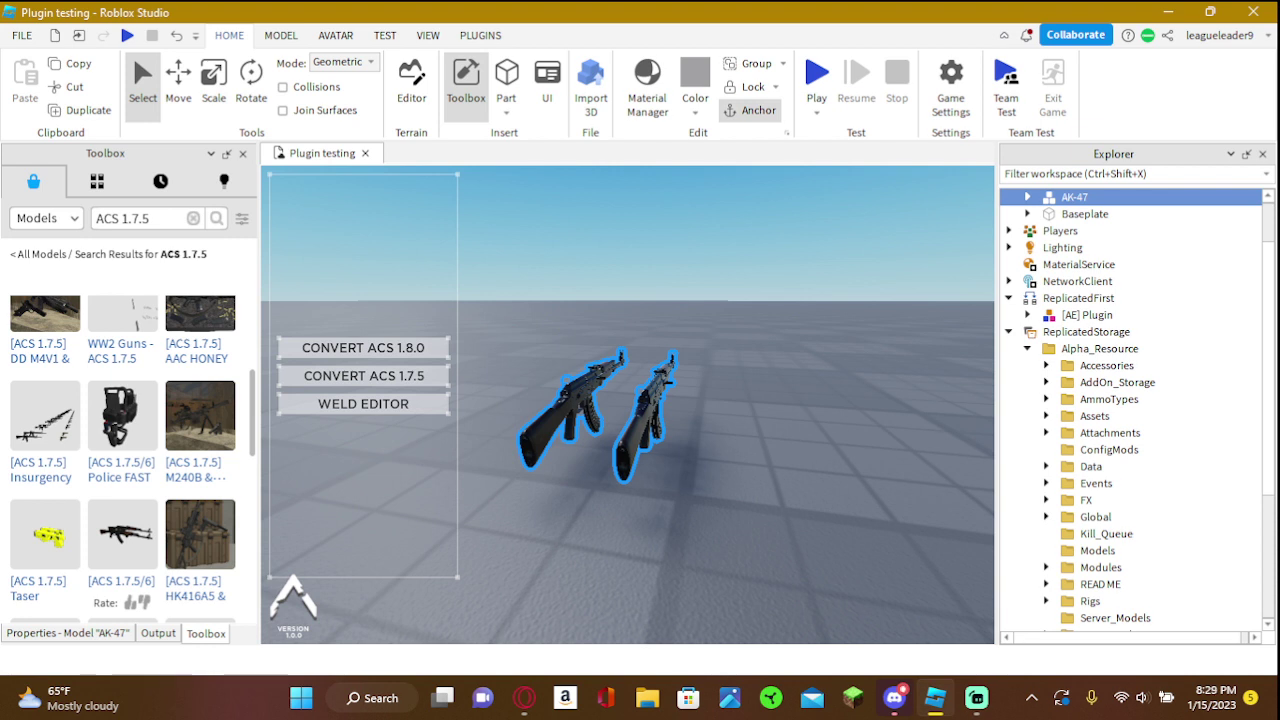
pyautogui.click(480, 36)
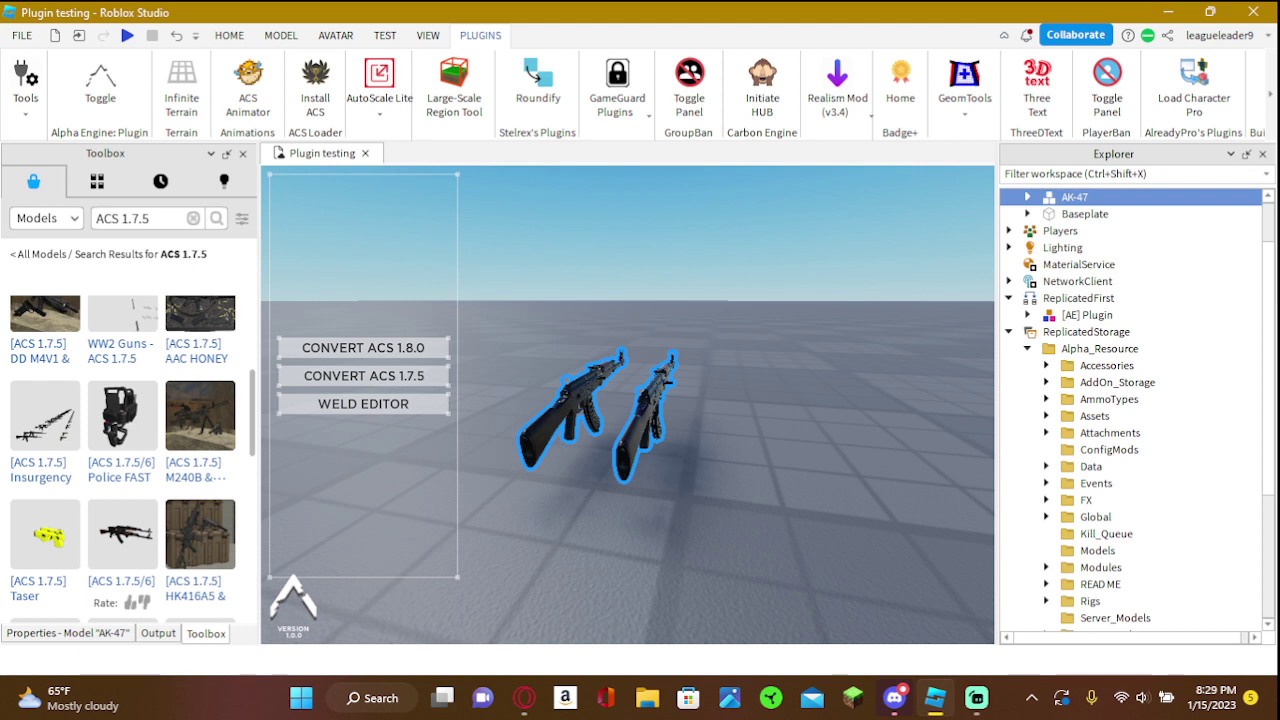
pyautogui.click(25, 85)
pyautogui.click(34, 168)
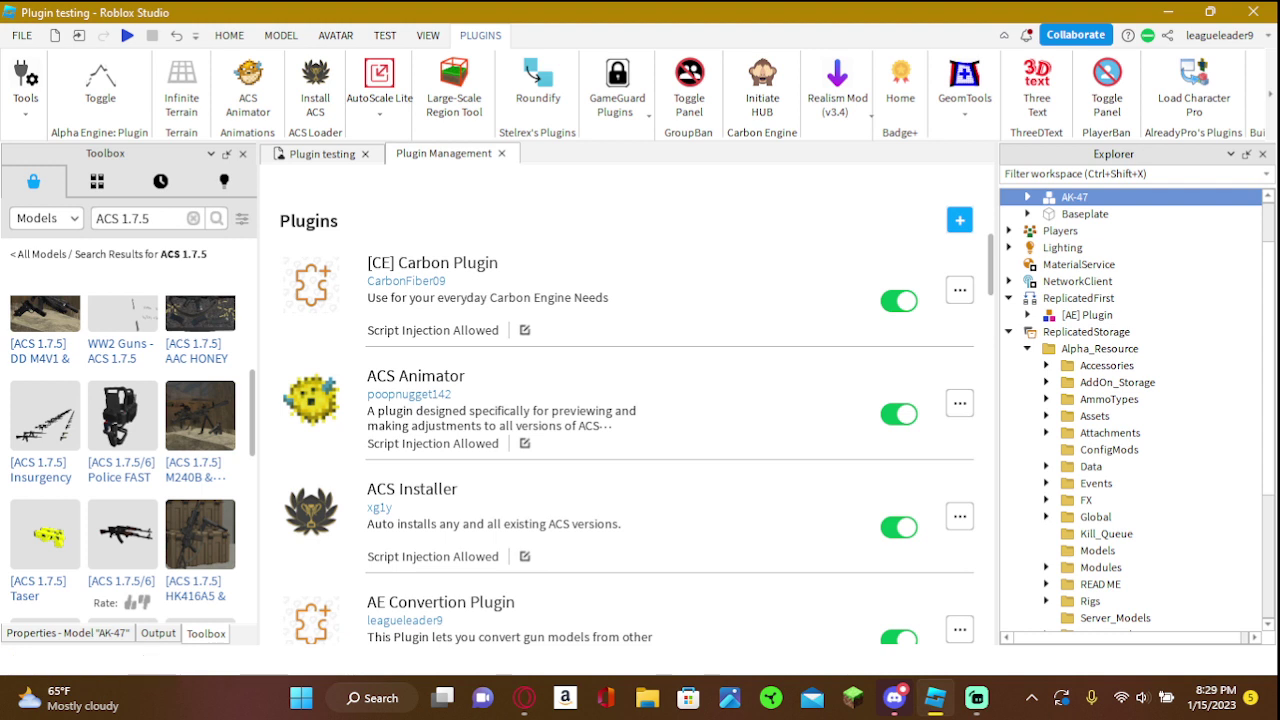
pyautogui.click(229, 35)
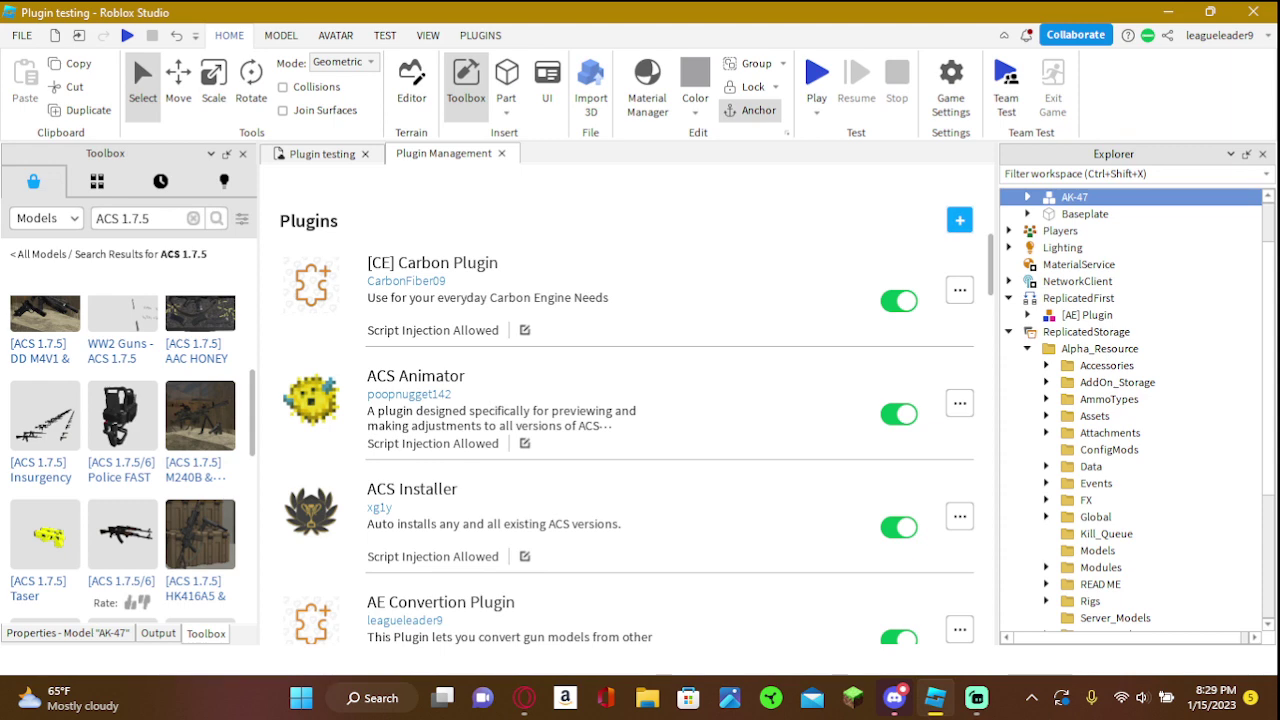
pyautogui.click(480, 35)
pyautogui.click(501, 153)
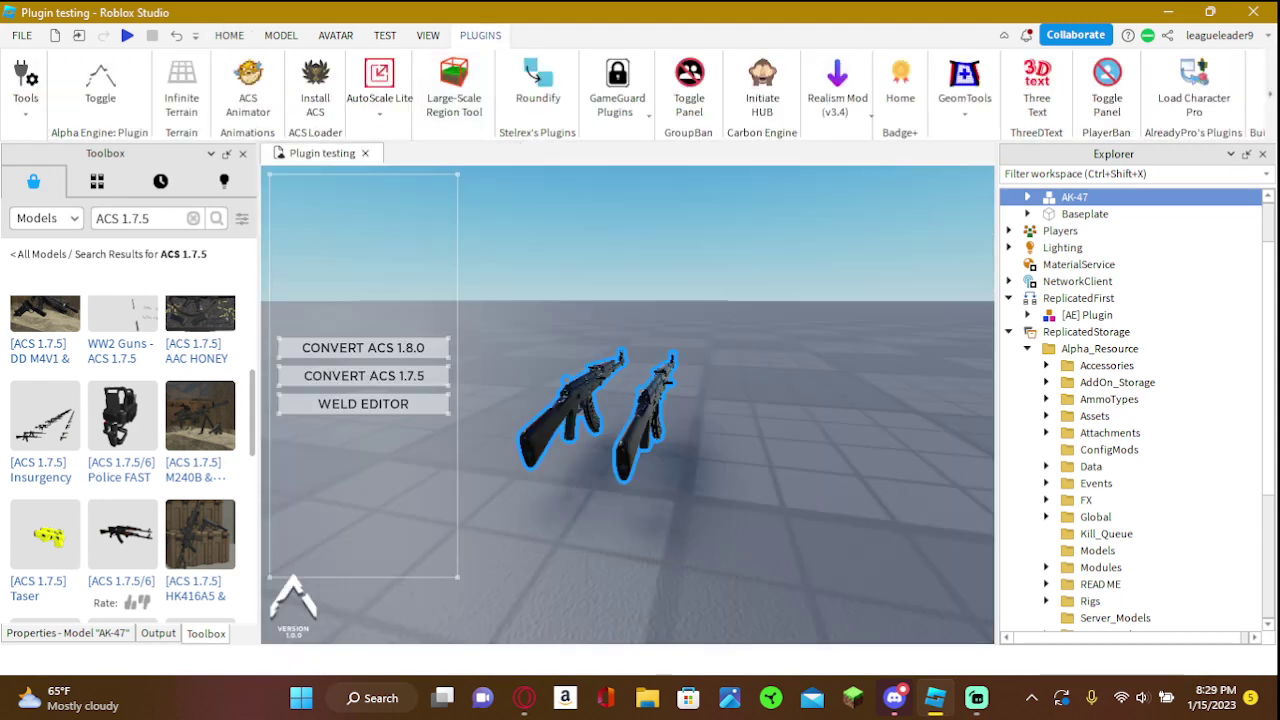
# Move the AK-47 model out of the Client group directly into Workspace and delete the original AK-47 package
pyautogui.moveTo(628, 405); pyautogui.dragTo(548, 430, button='right')
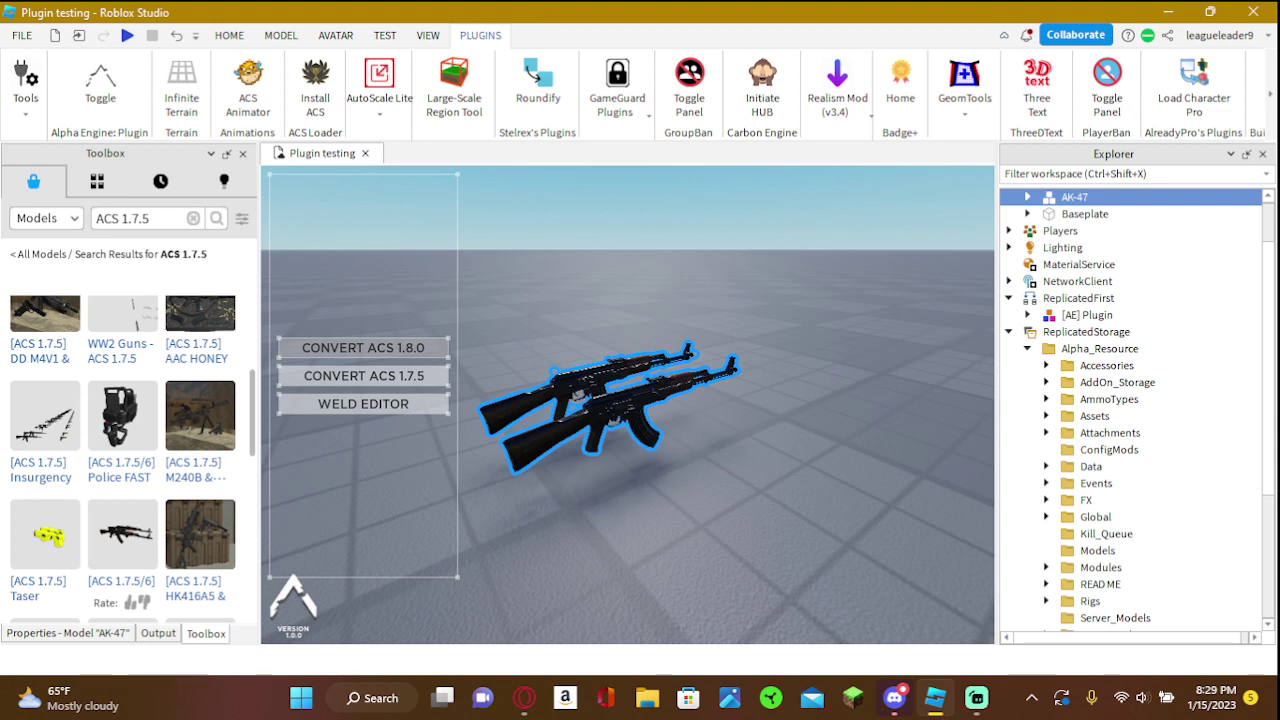
pyautogui.scroll(2, 1100, 349)
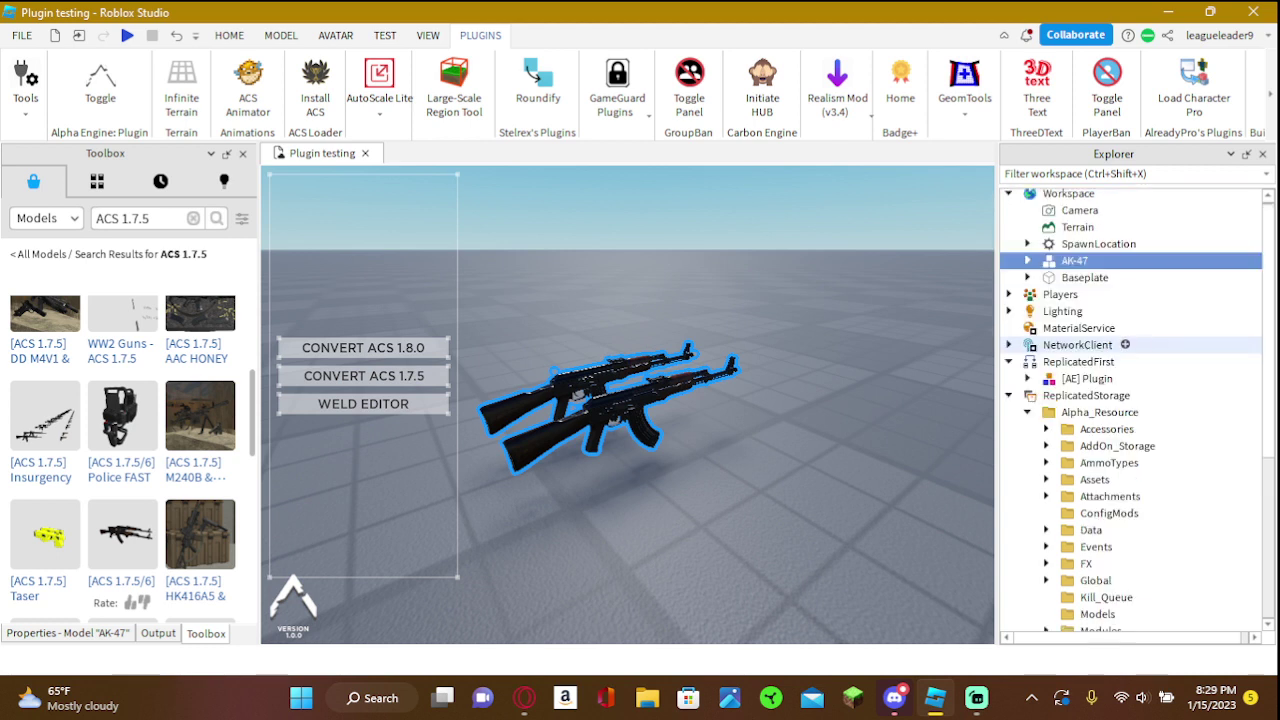
pyautogui.click(1027, 261)
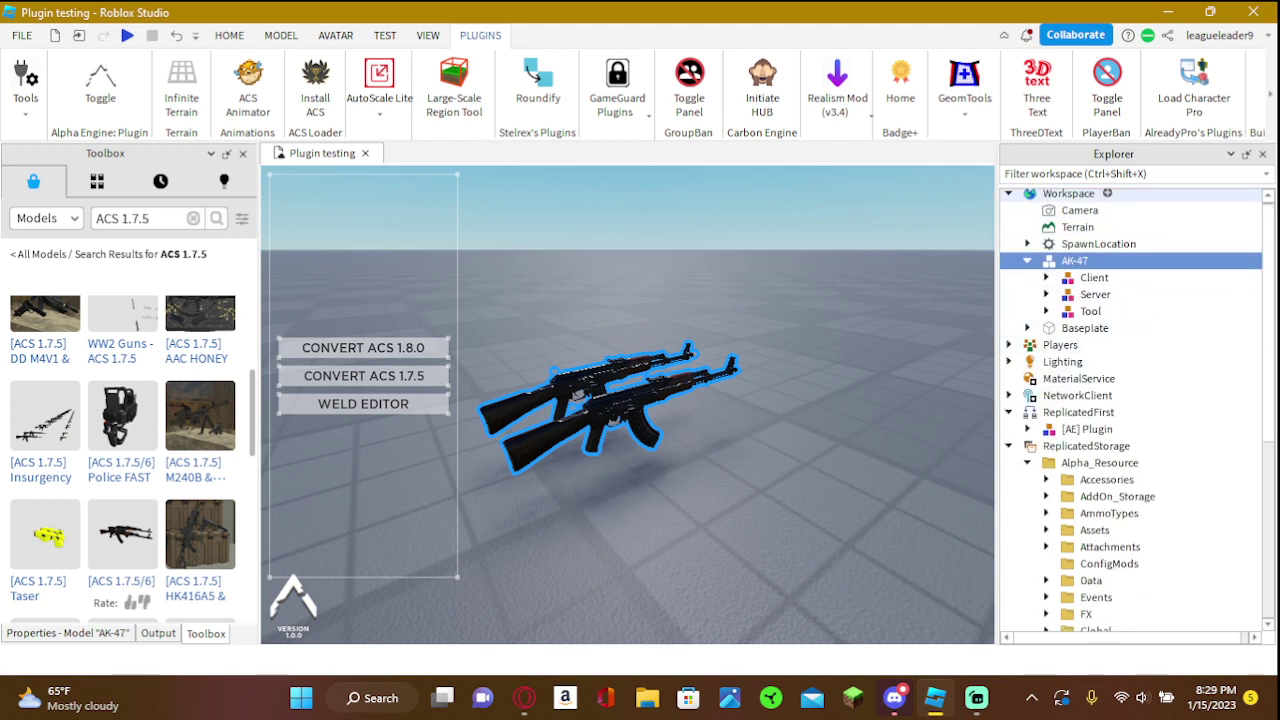
pyautogui.click(1046, 277)
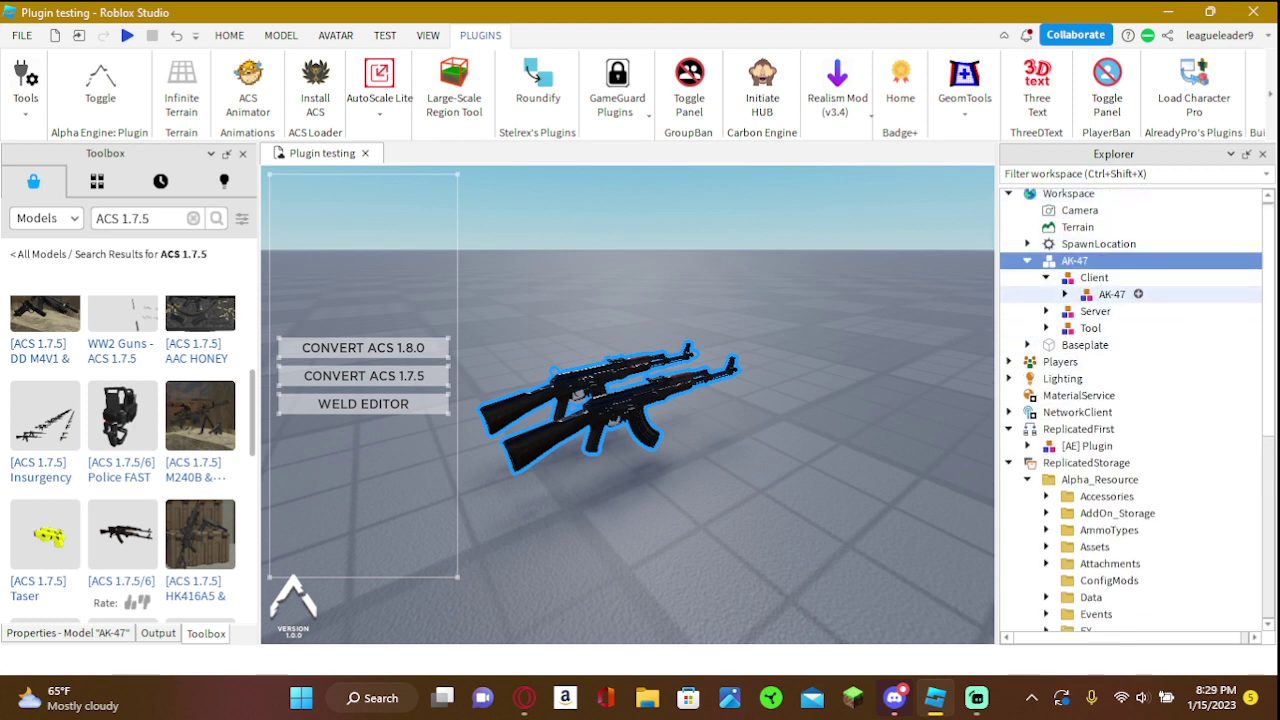
pyautogui.click(1111, 294)
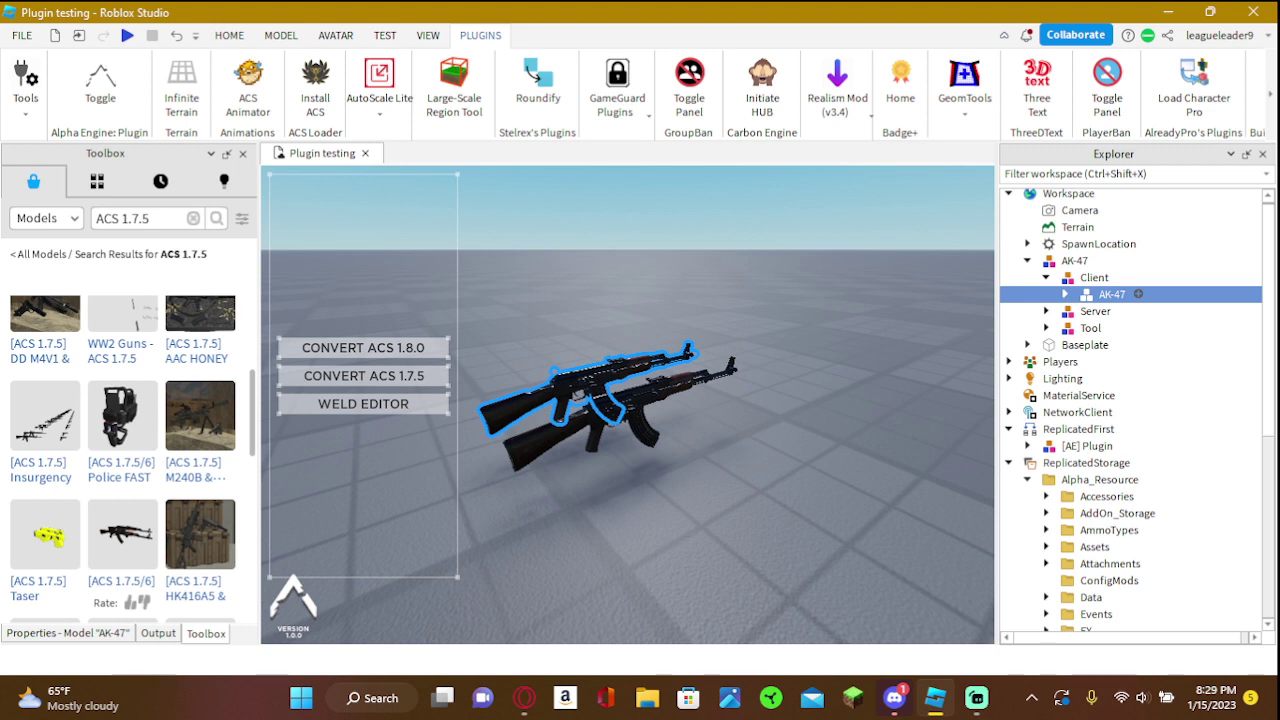
pyautogui.press('Delete')
pyautogui.click(1075, 261)
pyautogui.press('Delete')
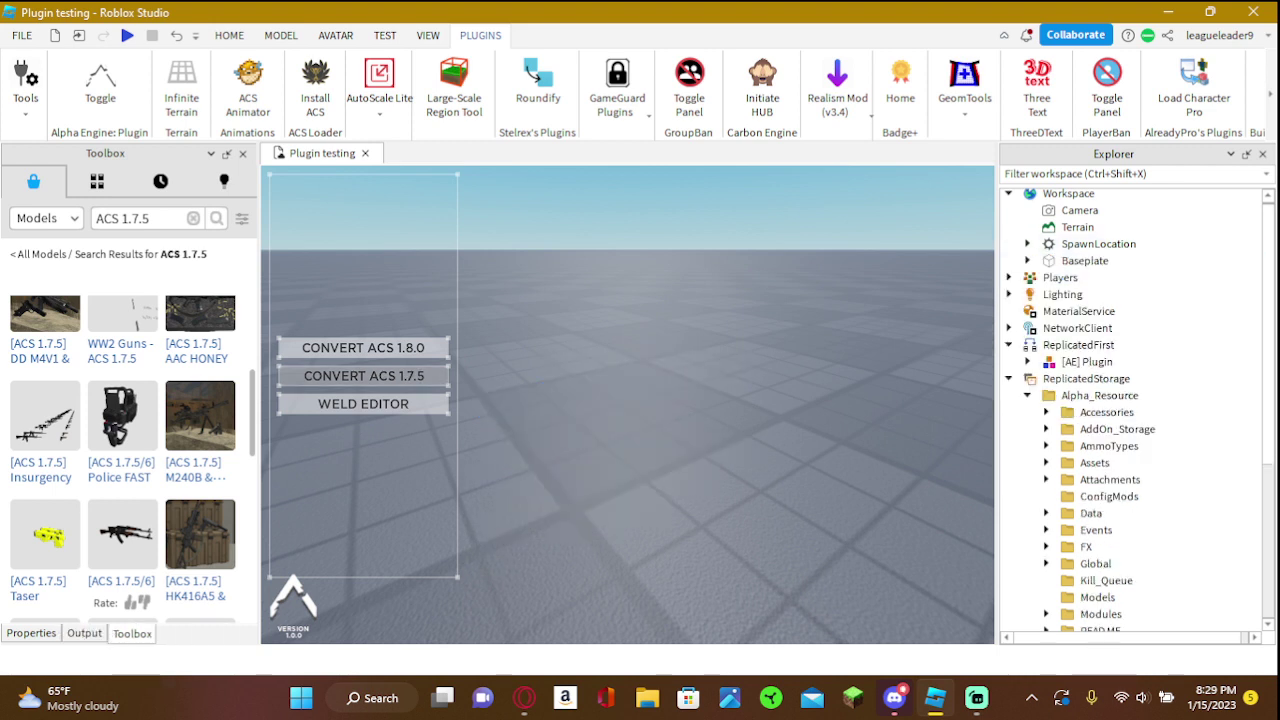
pyautogui.hotkey('ctrl', 'z')
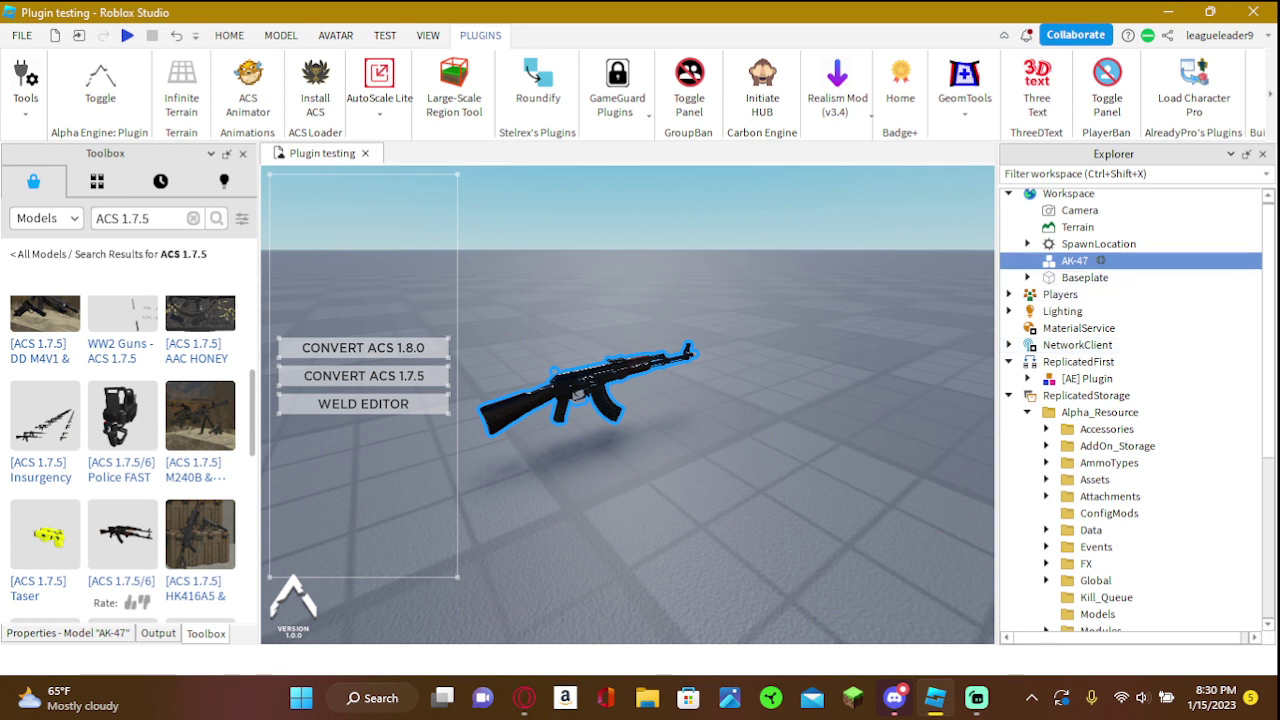
# Convert the selected AK-47 with the plugin's ACS 1.7.5 conversion and move the resulting model from ReplicatedStorage to StarterPack
pyautogui.click(1027, 261)
pyautogui.click(1027, 261)
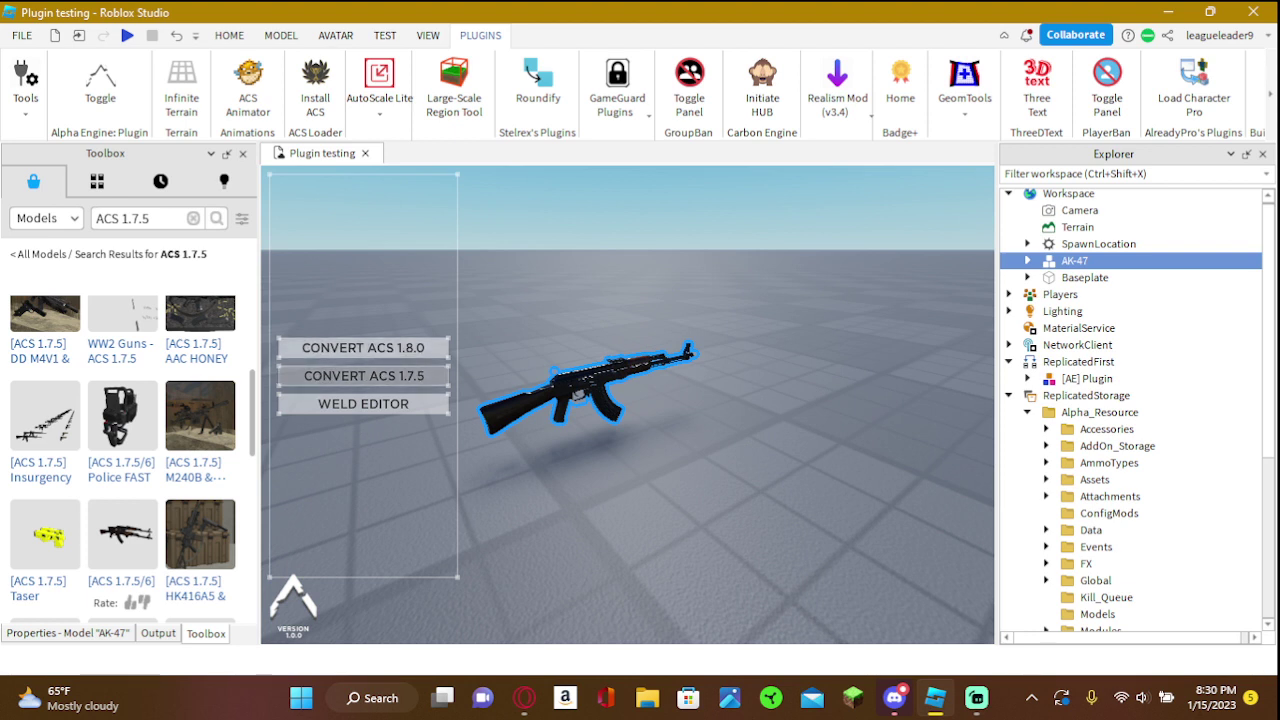
pyautogui.click(363, 376)
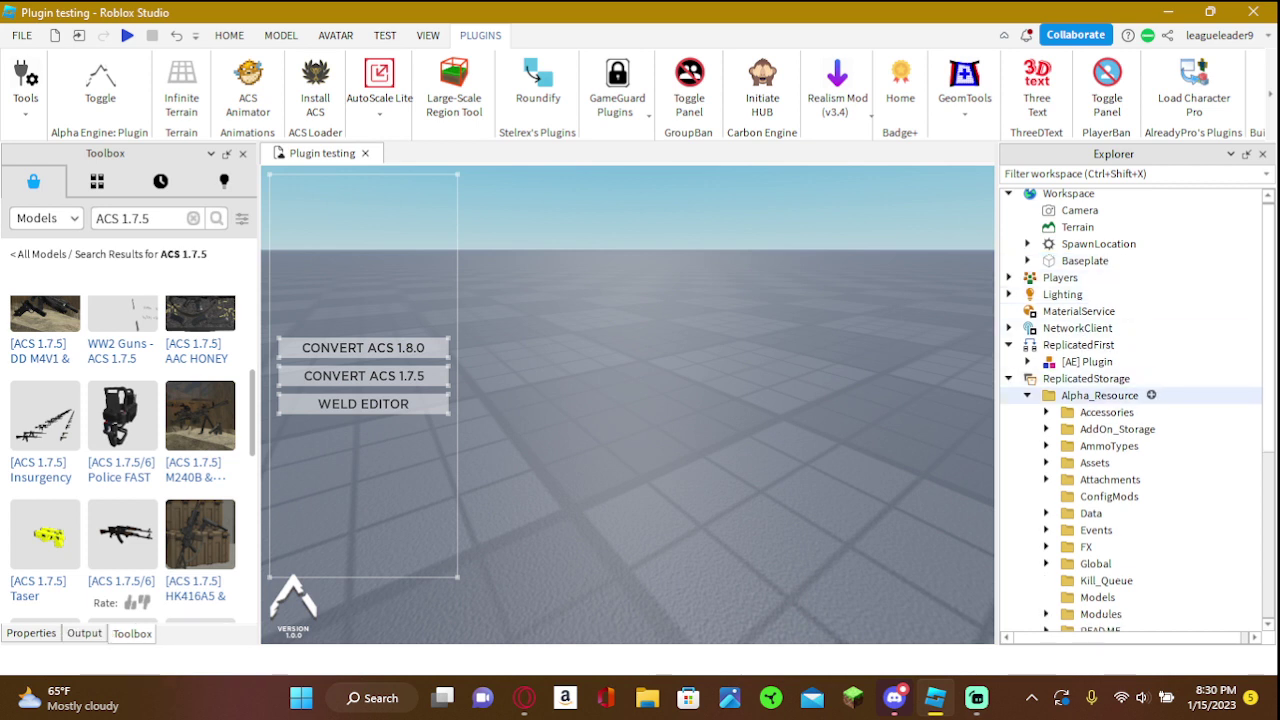
pyautogui.click(1027, 396)
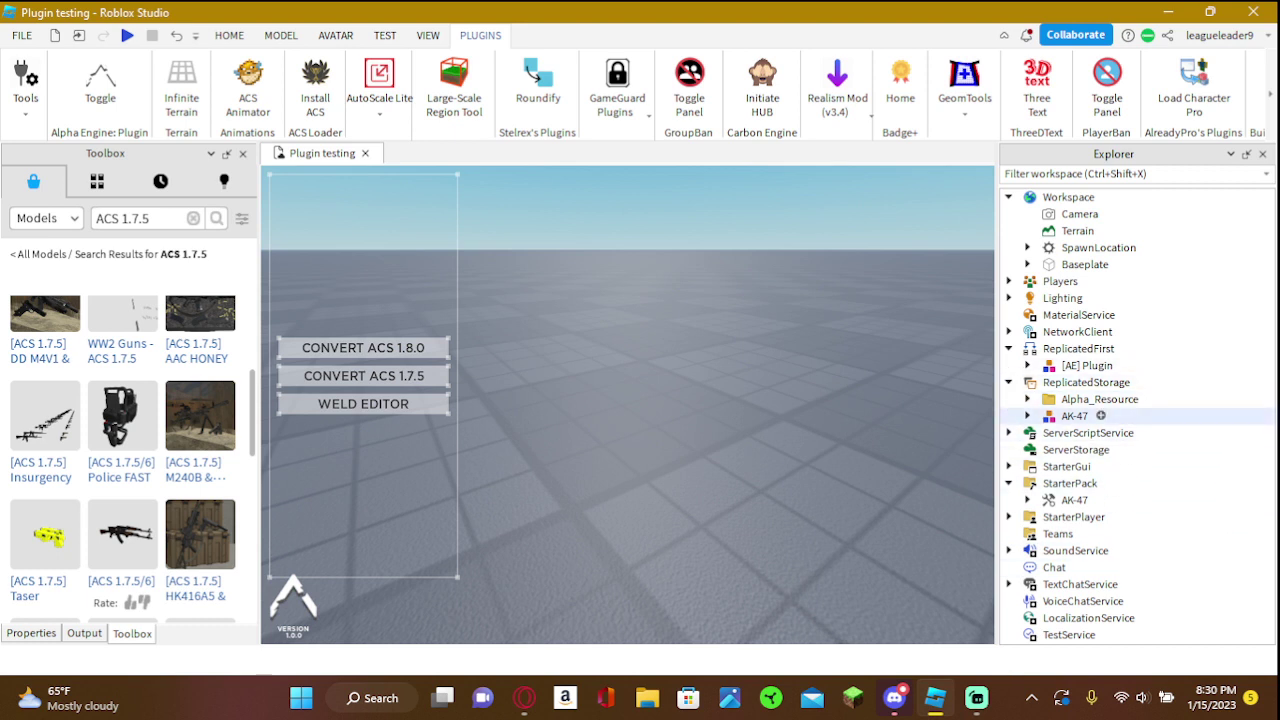
pyautogui.moveTo(1075, 415); pyautogui.dragTo(1100, 466)
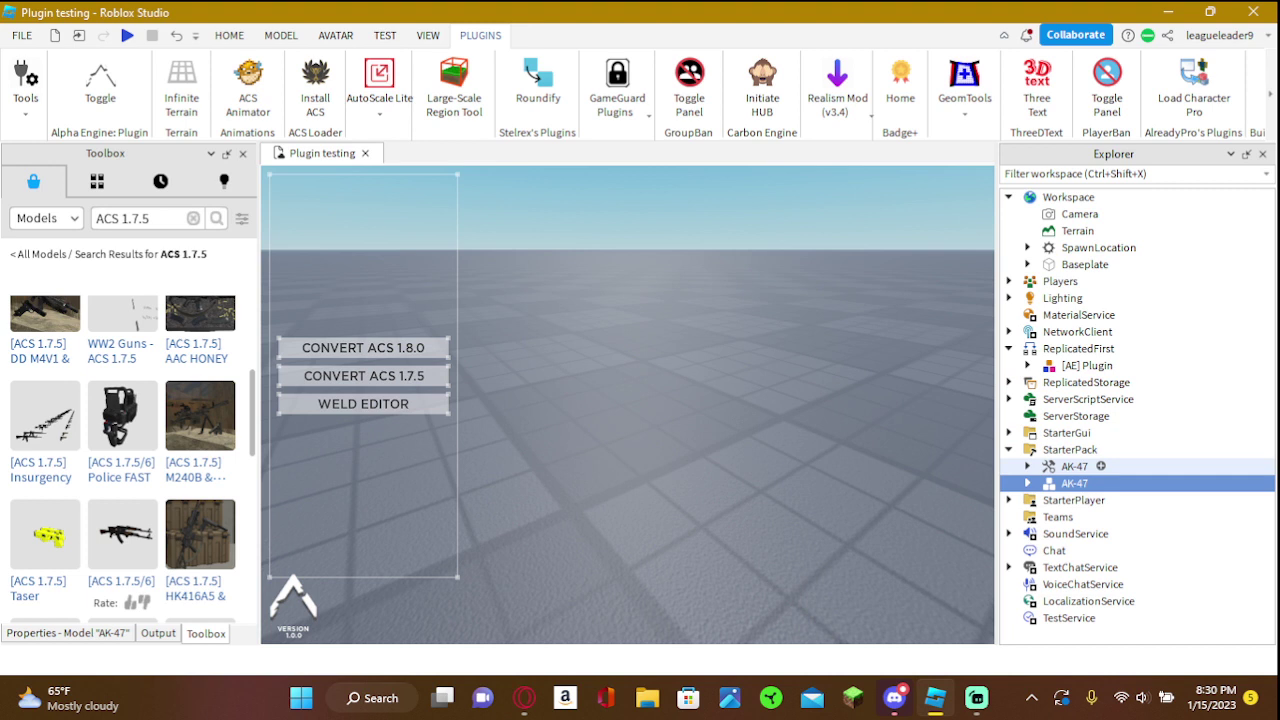
# Move the "Change to name of gun" module script out of the AK-47 tool directly into StarterPack
pyautogui.moveTo(1100, 466); pyautogui.dragTo(1116, 483)
pyautogui.click(1091, 483)
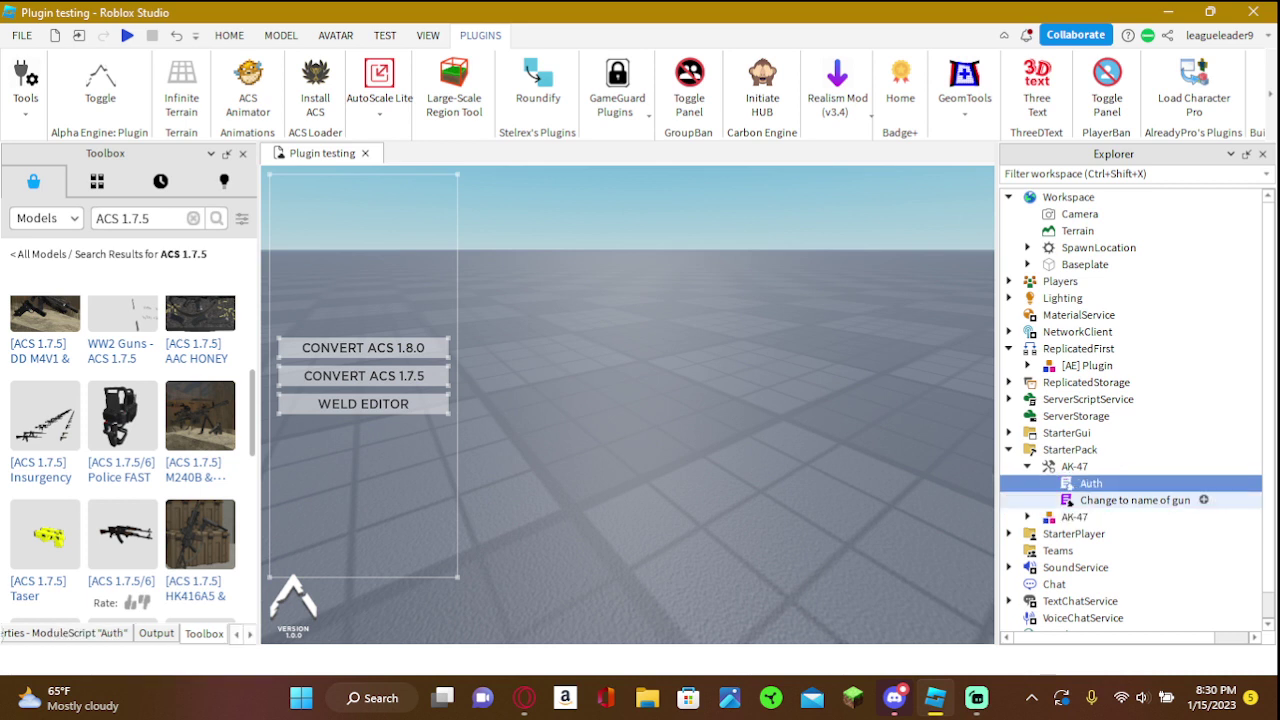
pyautogui.click(1134, 500)
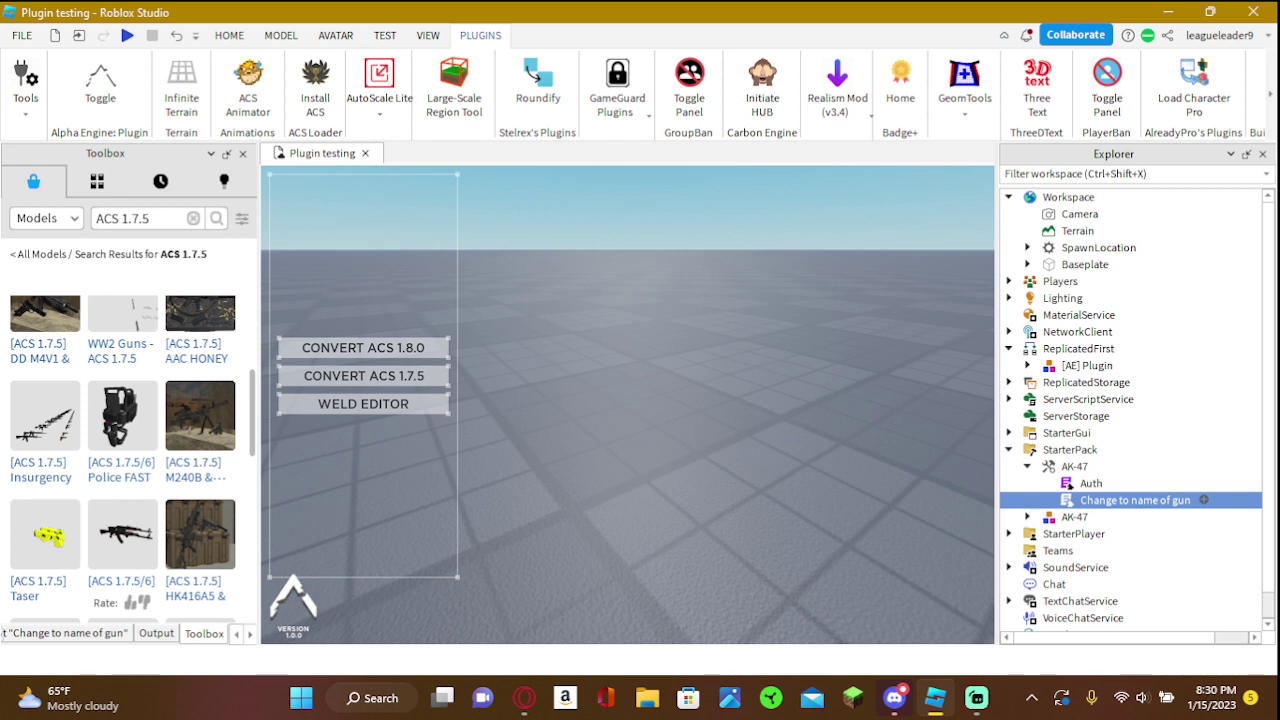
pyautogui.moveTo(1134, 500); pyautogui.dragTo(1072, 450)
pyautogui.click(1027, 467)
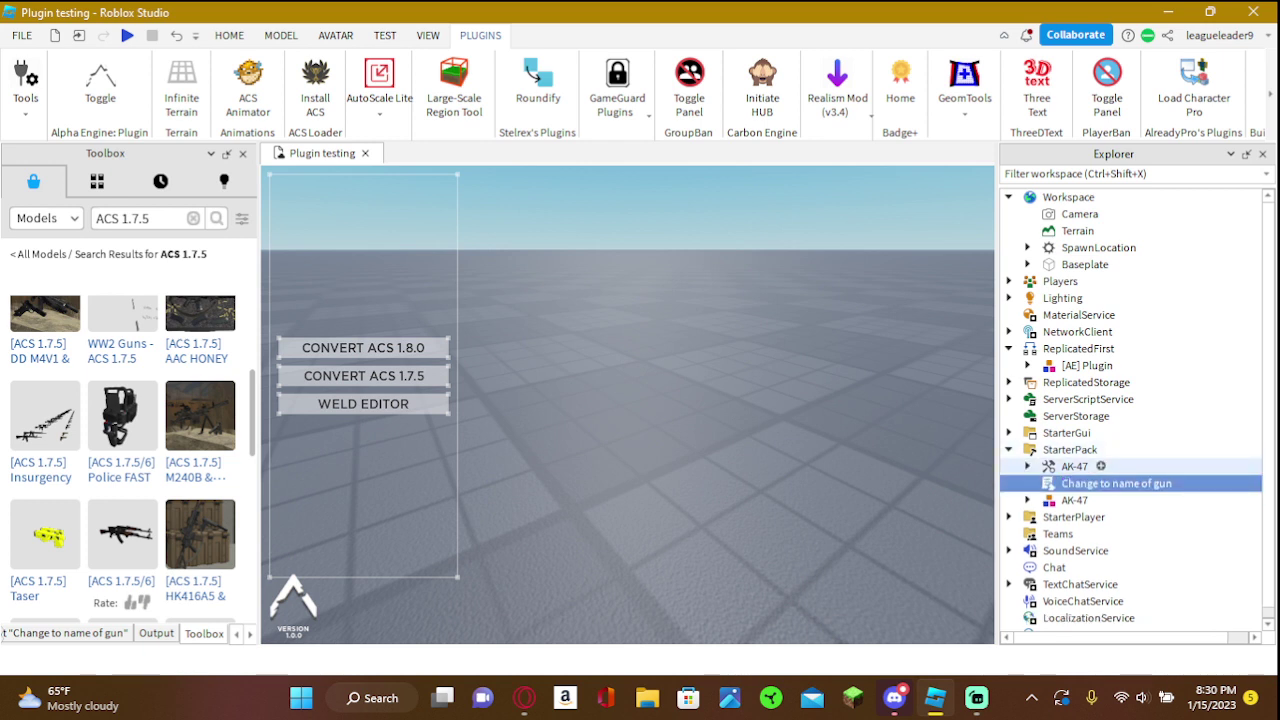
# Rename the "Change to name of gun" module script to AK-47 and open it briefly to view its gun settings
pyautogui.click(1074, 467)
pyautogui.press('F2')
pyautogui.click(1116, 484)
pyautogui.press('F2')
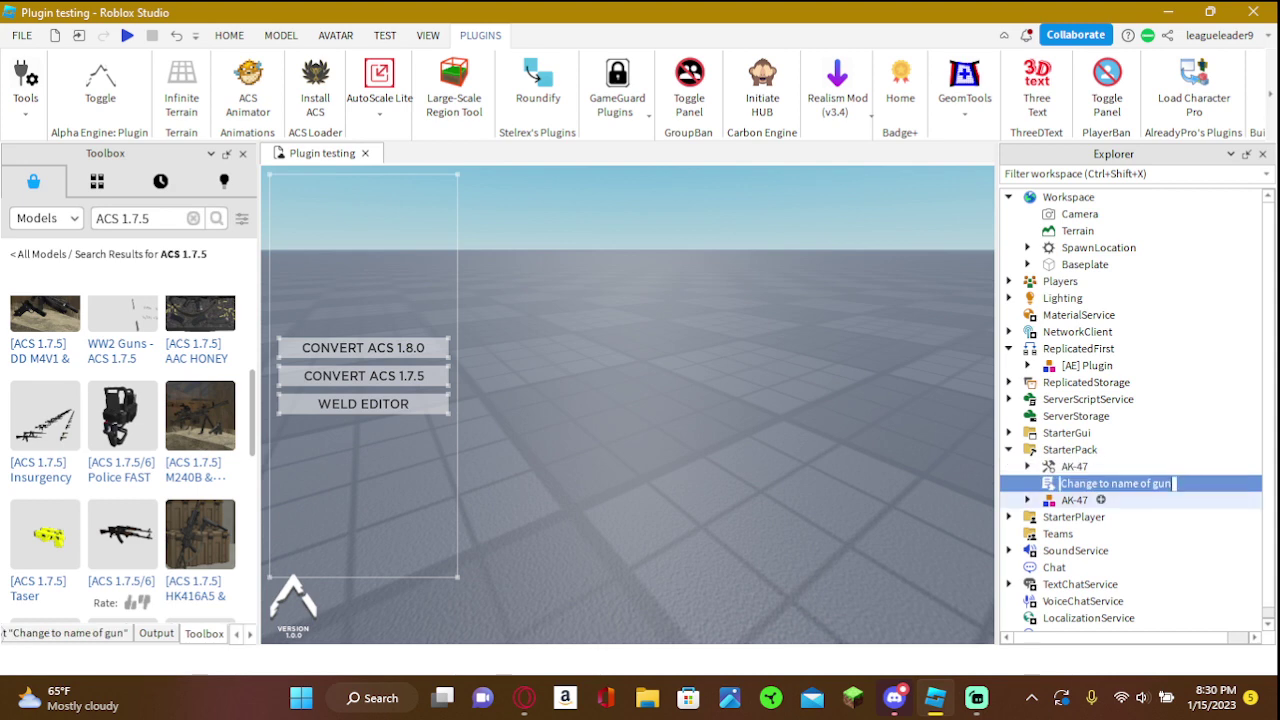
pyautogui.write('AK-47')
pyautogui.press('Return')
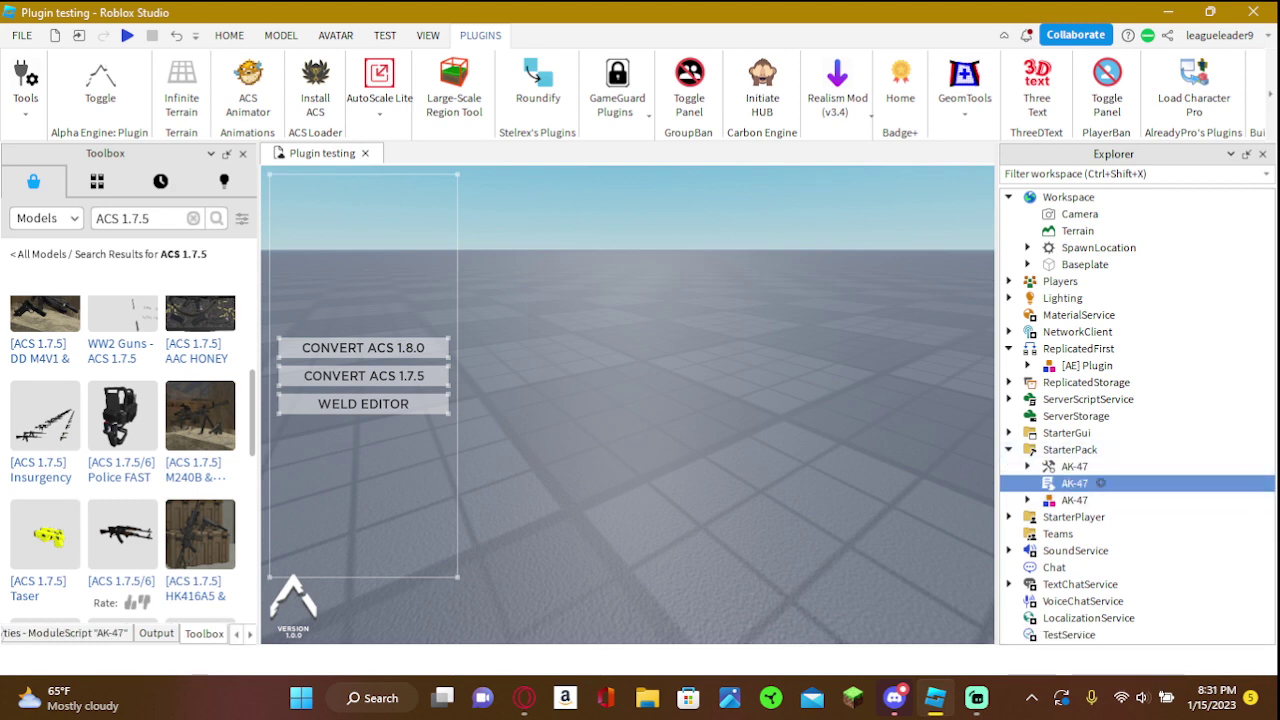
pyautogui.doubleClick(1074, 483)
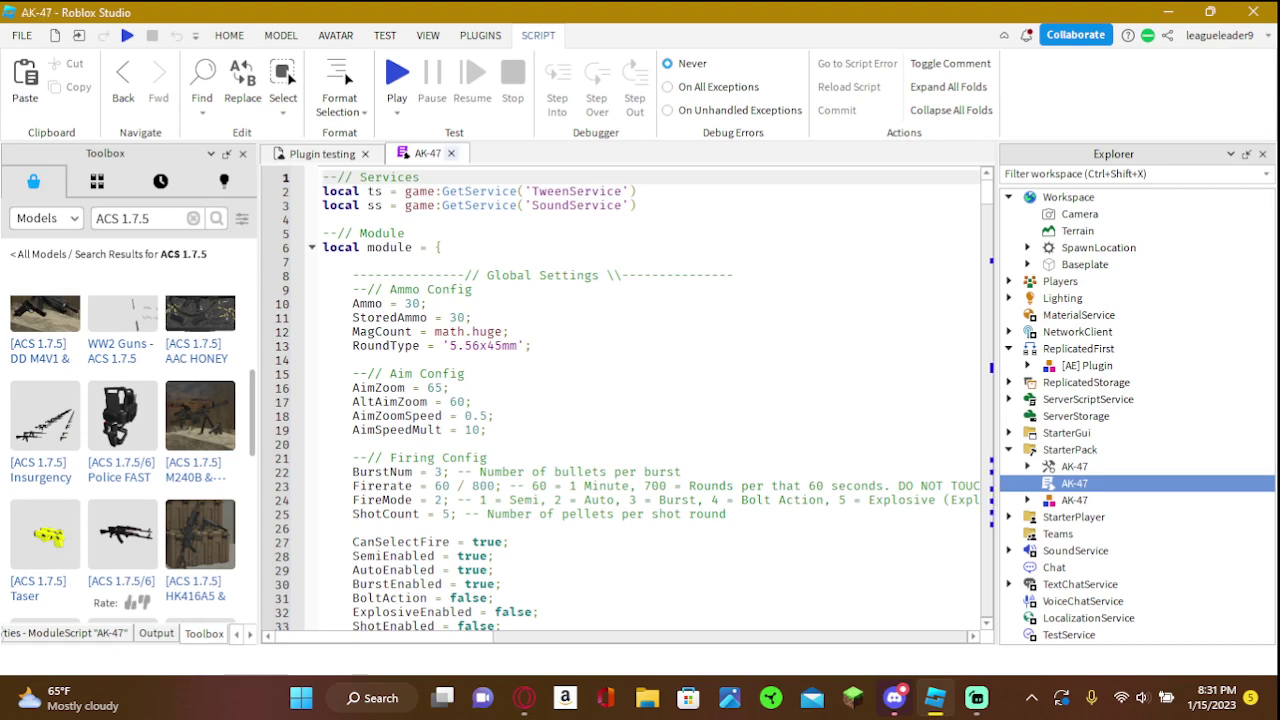
pyautogui.click(451, 153)
# Move the converted AK-47 model from StarterPack to Workspace and expand its parts, including FirePart
pyautogui.click(1074, 500)
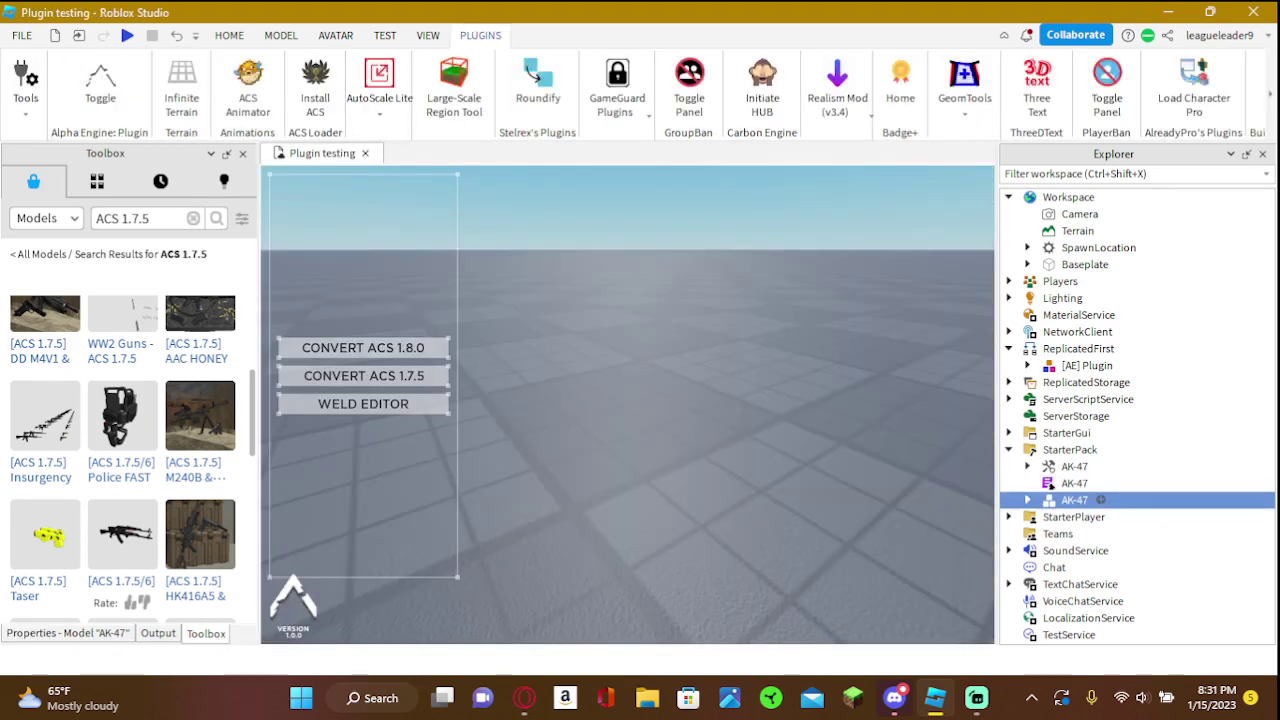
pyautogui.hotkey('ctrl', 'x')
pyautogui.hotkey('ctrl', 'v')
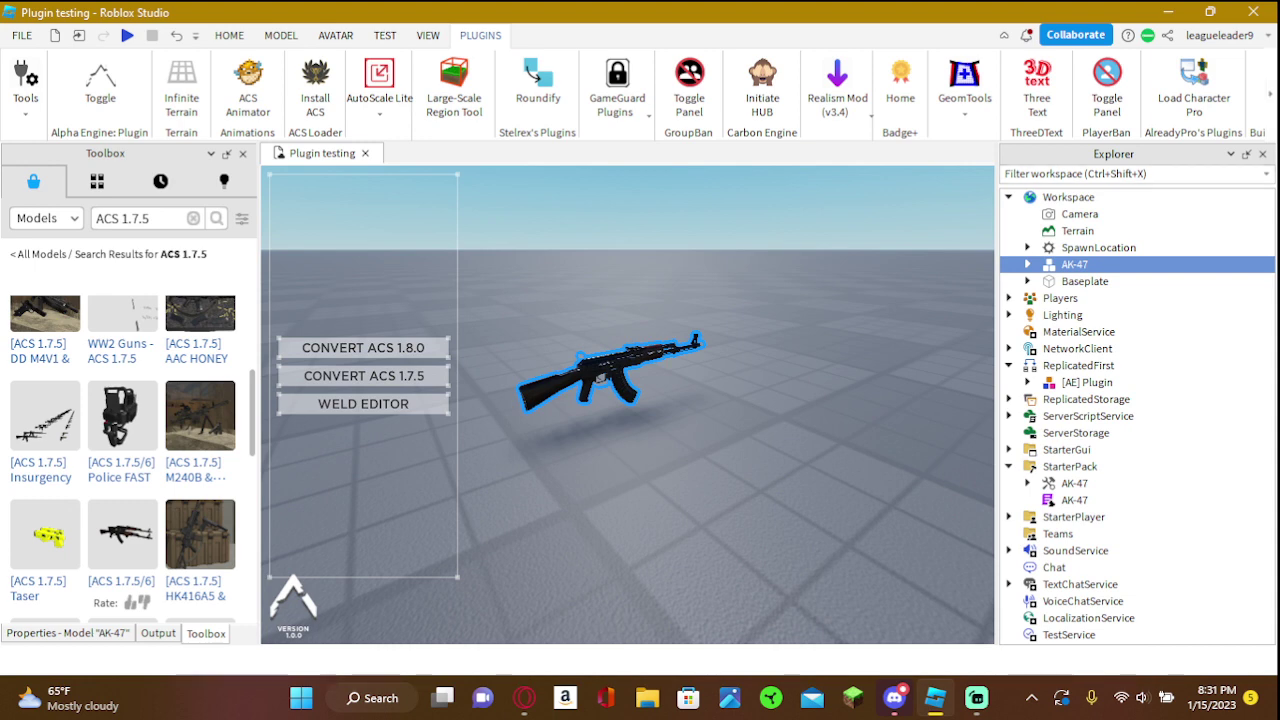
pyautogui.click(1270, 94)
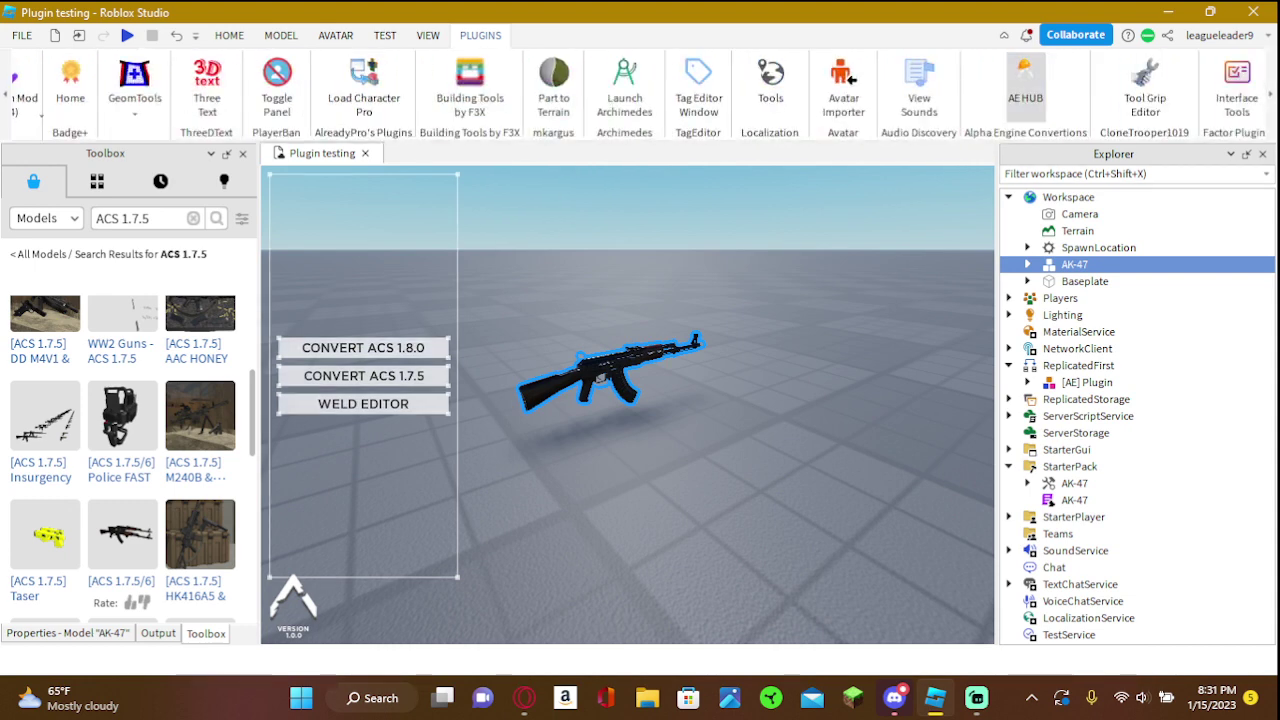
pyautogui.press('f')
pyautogui.click(1027, 264)
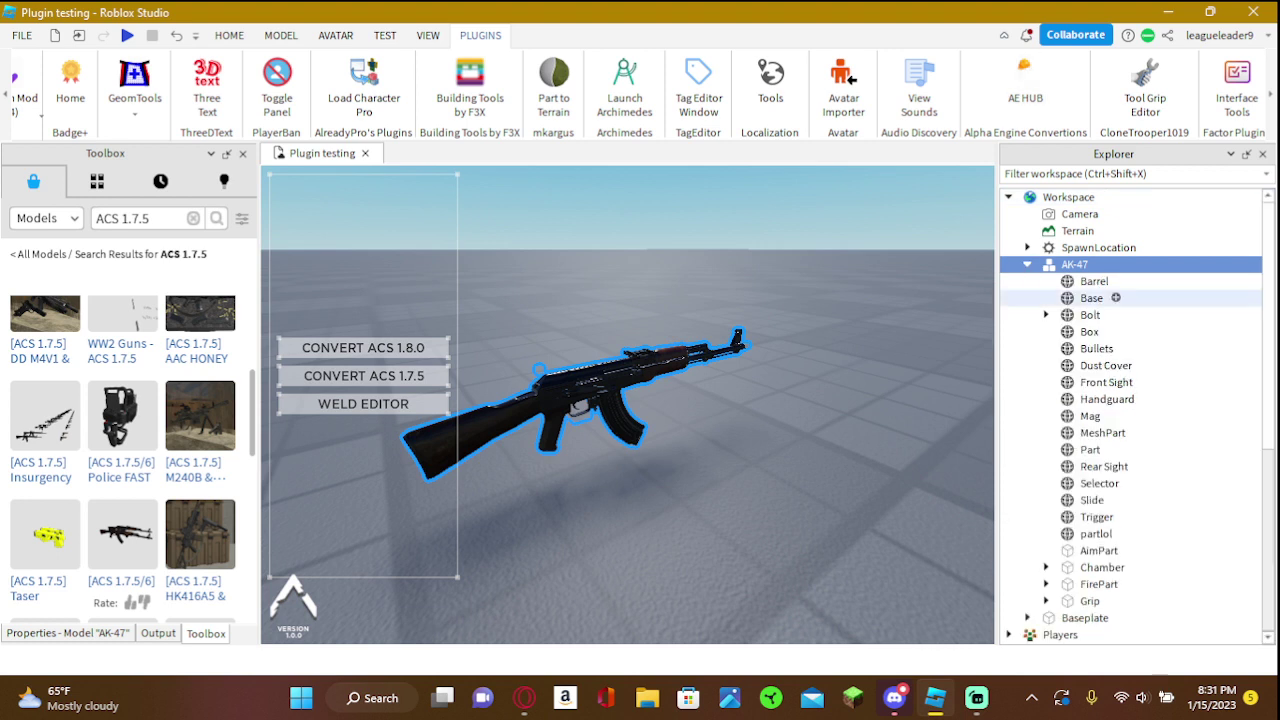
pyautogui.click(1099, 550)
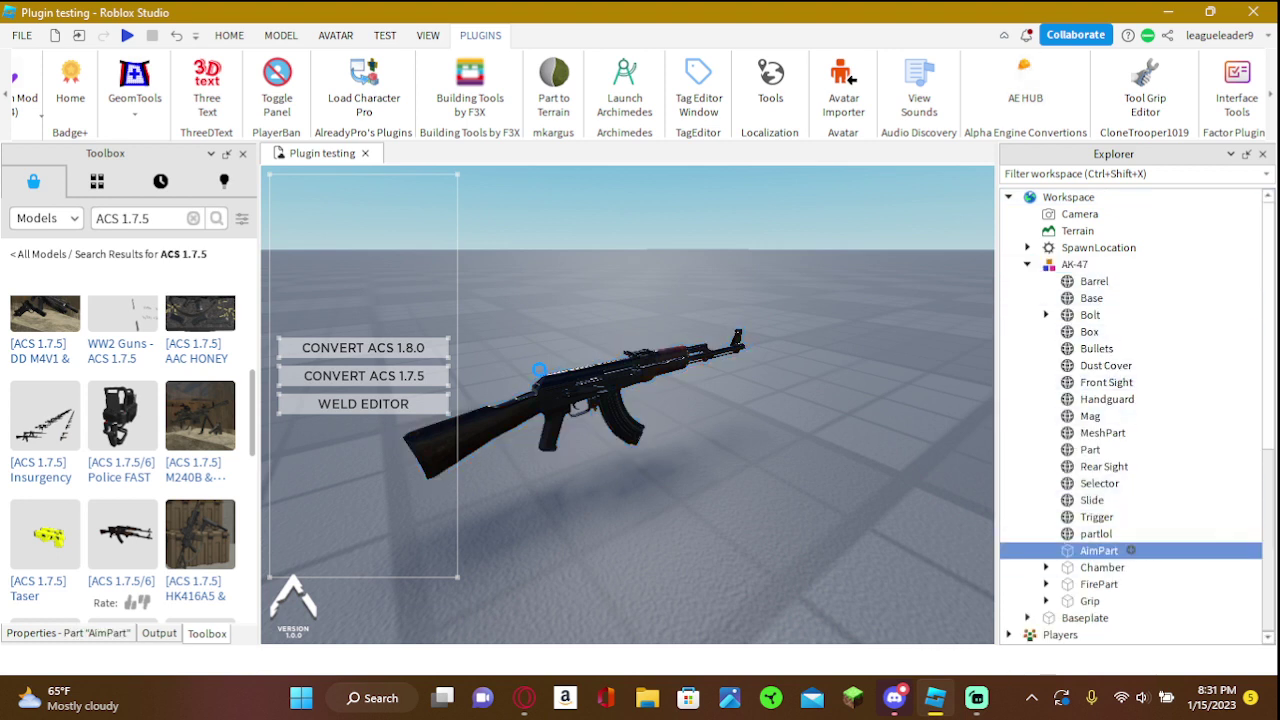
pyautogui.click(1046, 584)
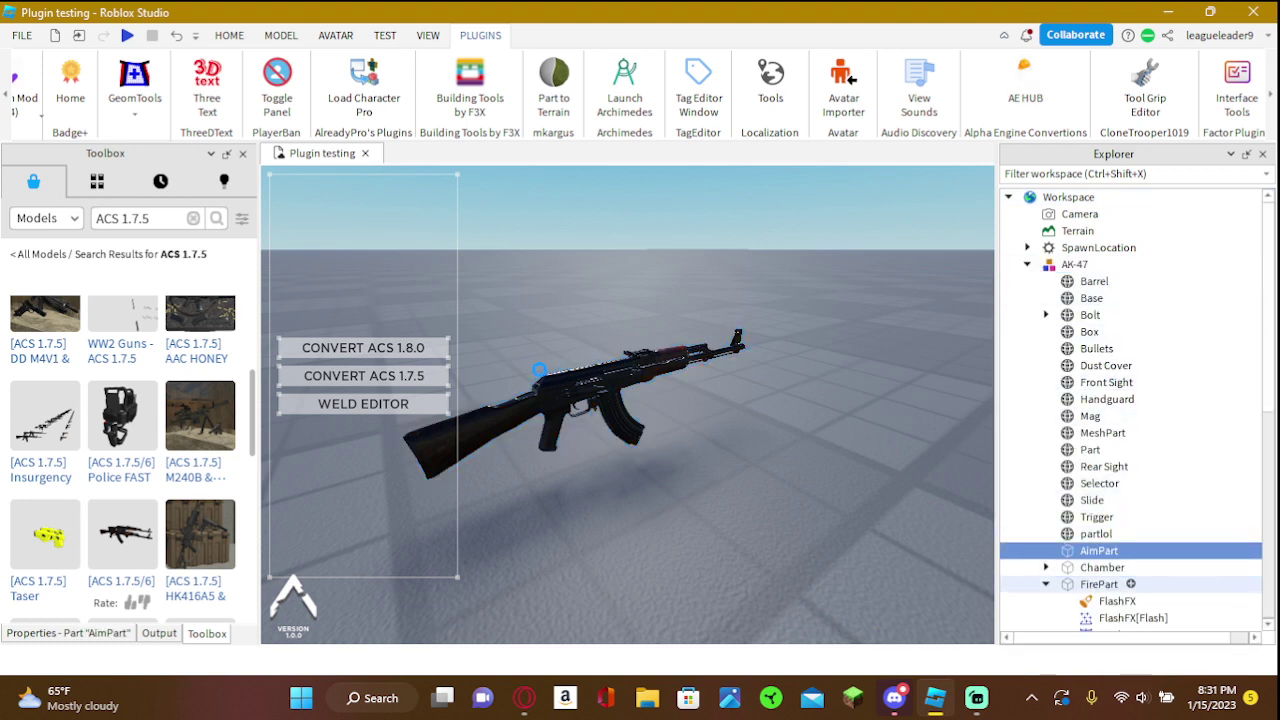
# Insert the ACS 1.7.5/6 AK-47 package from the model library and copy the Fire sound from its Server model's Grip
pyautogui.click(122, 530)
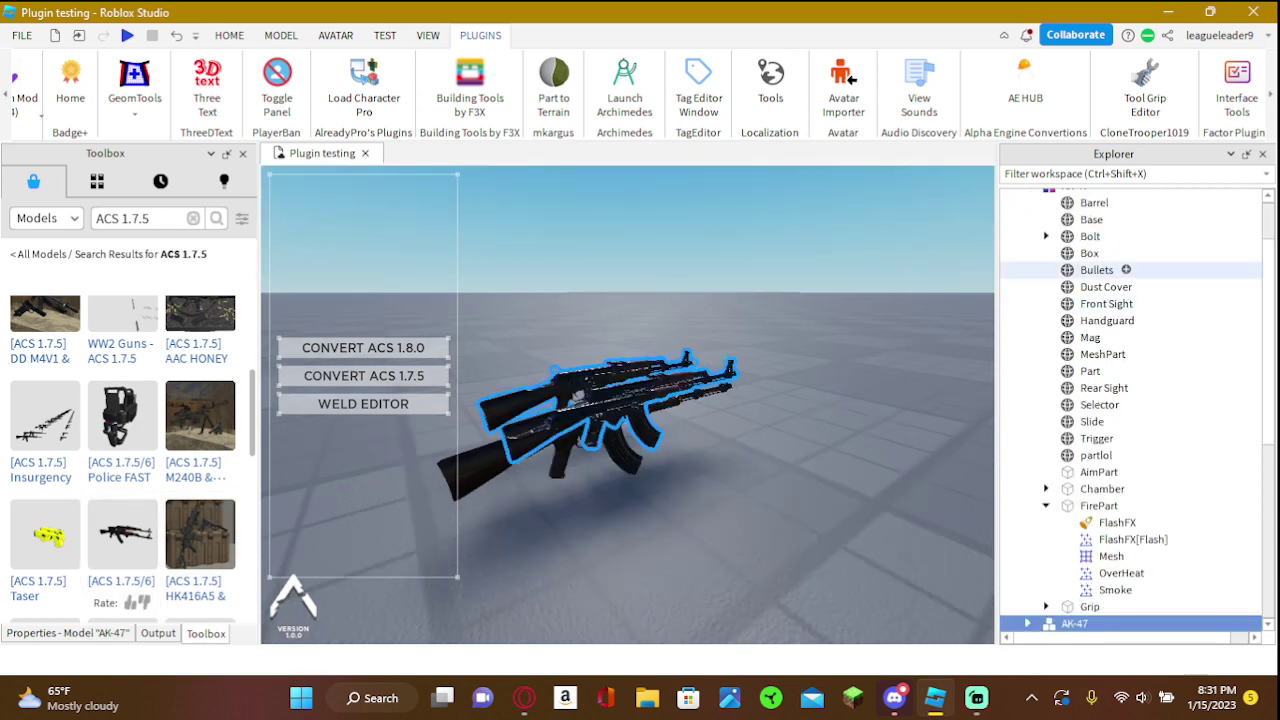
pyautogui.click(1027, 433)
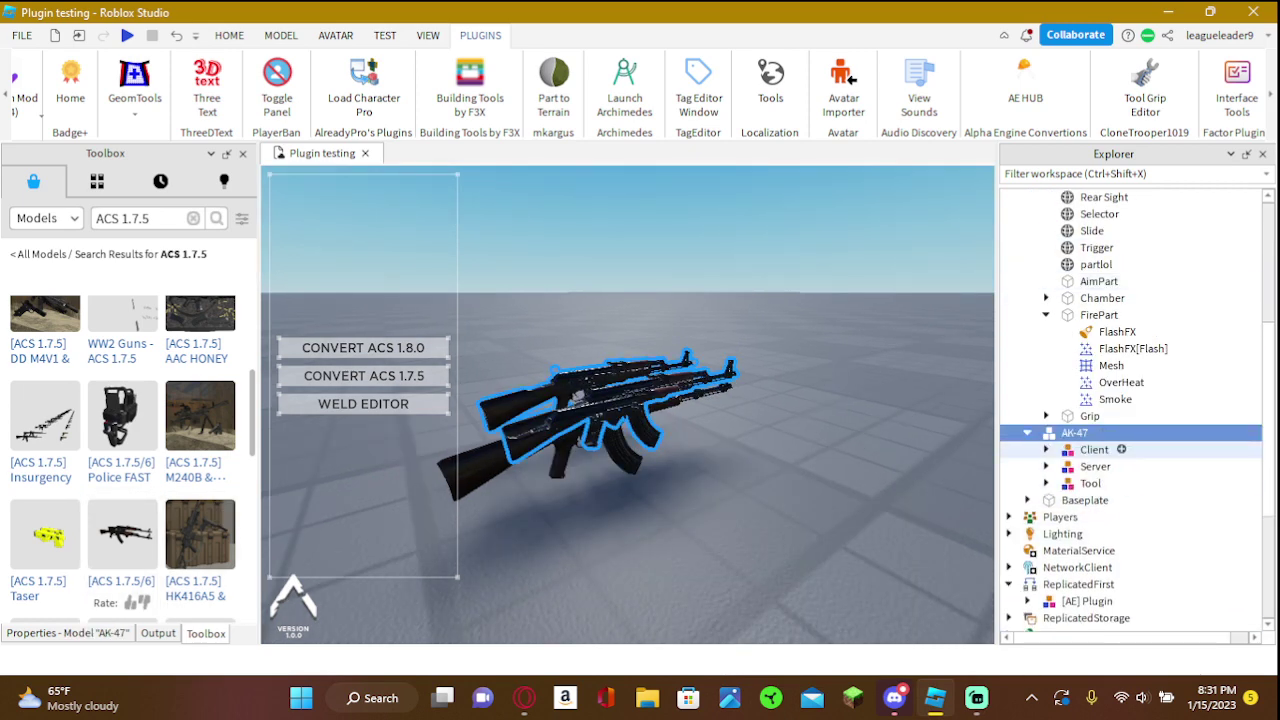
pyautogui.click(1046, 466)
pyautogui.scroll(-4, 1050, 461)
pyautogui.click(1065, 293)
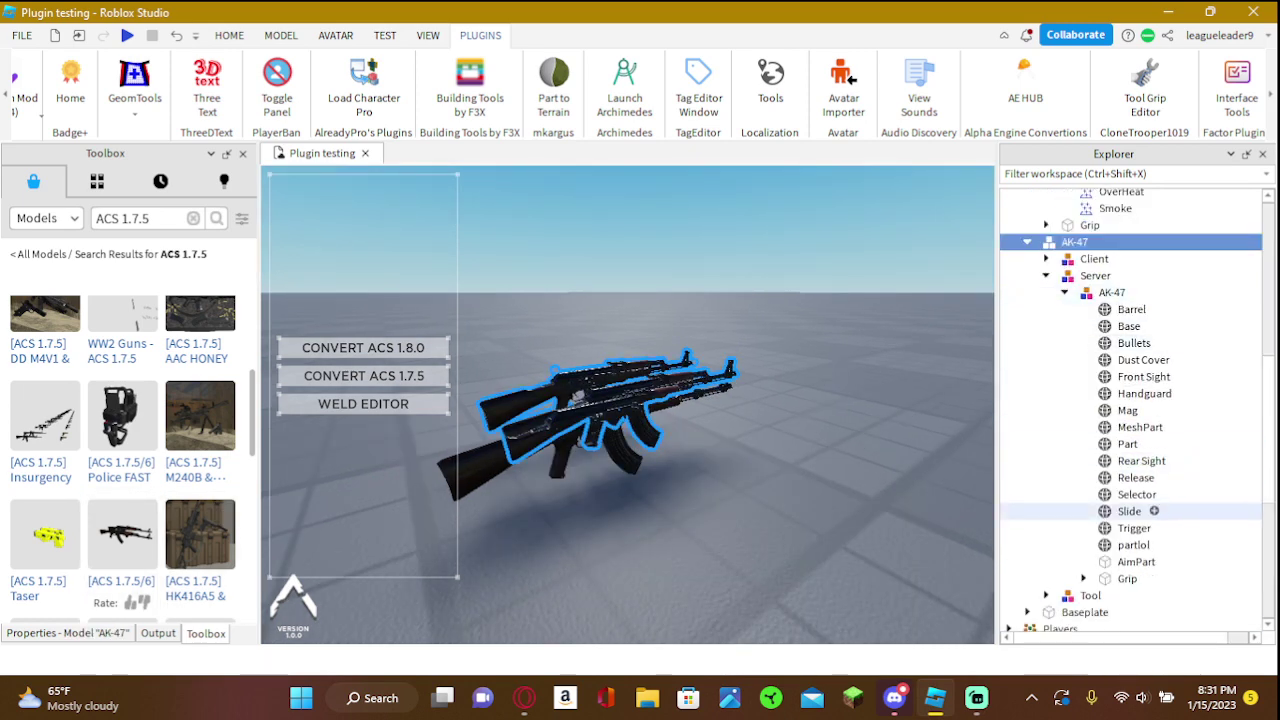
pyautogui.click(1083, 578)
pyautogui.scroll(-2, 1083, 578)
pyautogui.click(1145, 548)
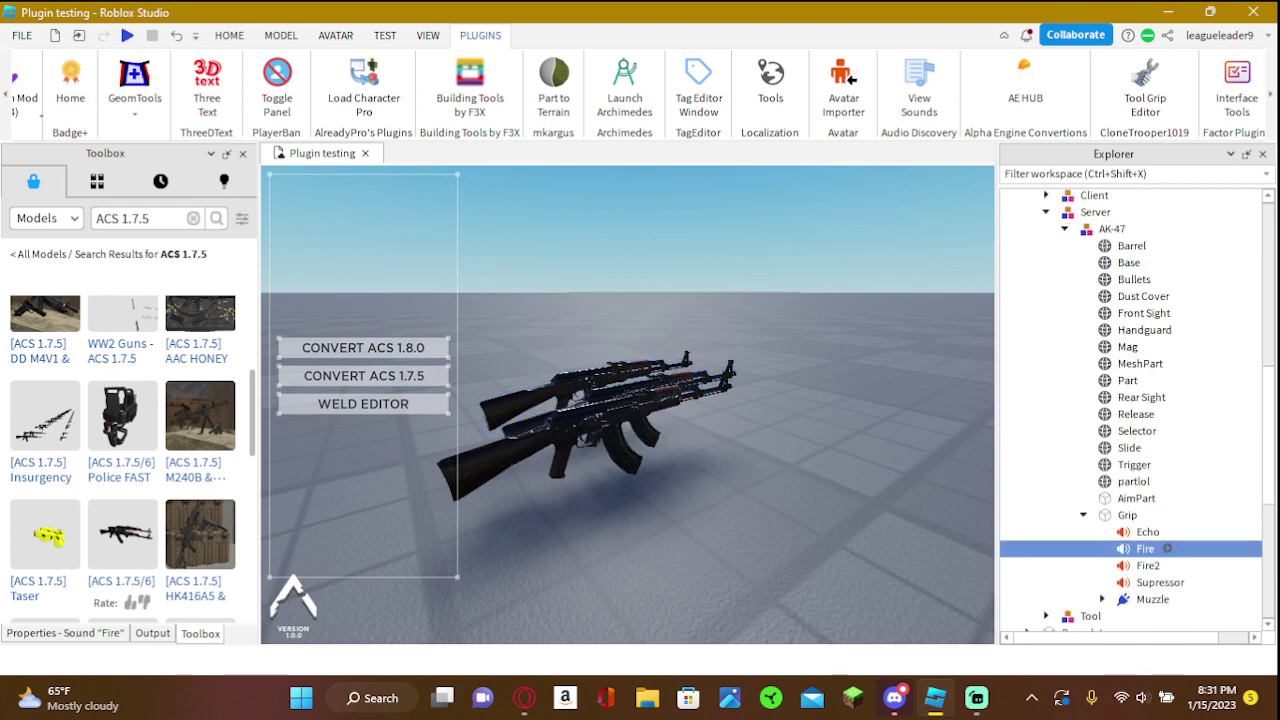
# Delete the inserted ACS AK-47 package and paste the Fire sound into the converted AK-47's FirePart
pyautogui.scroll(2, 1130, 447)
pyautogui.click(1077, 306)
pyautogui.press('Delete')
pyautogui.scroll(1, 1110, 306)
pyautogui.click(1100, 252)
pyautogui.hotkey('ctrl', 'shift', 'v')
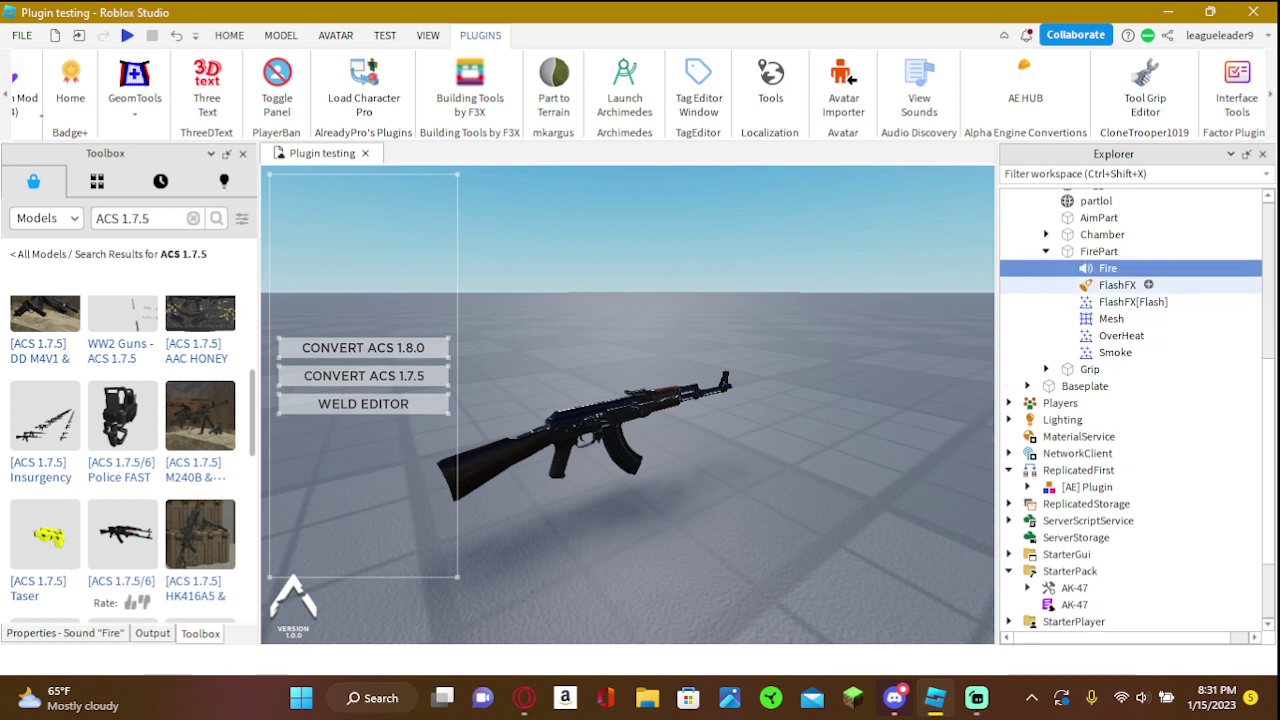
pyautogui.click(1046, 251)
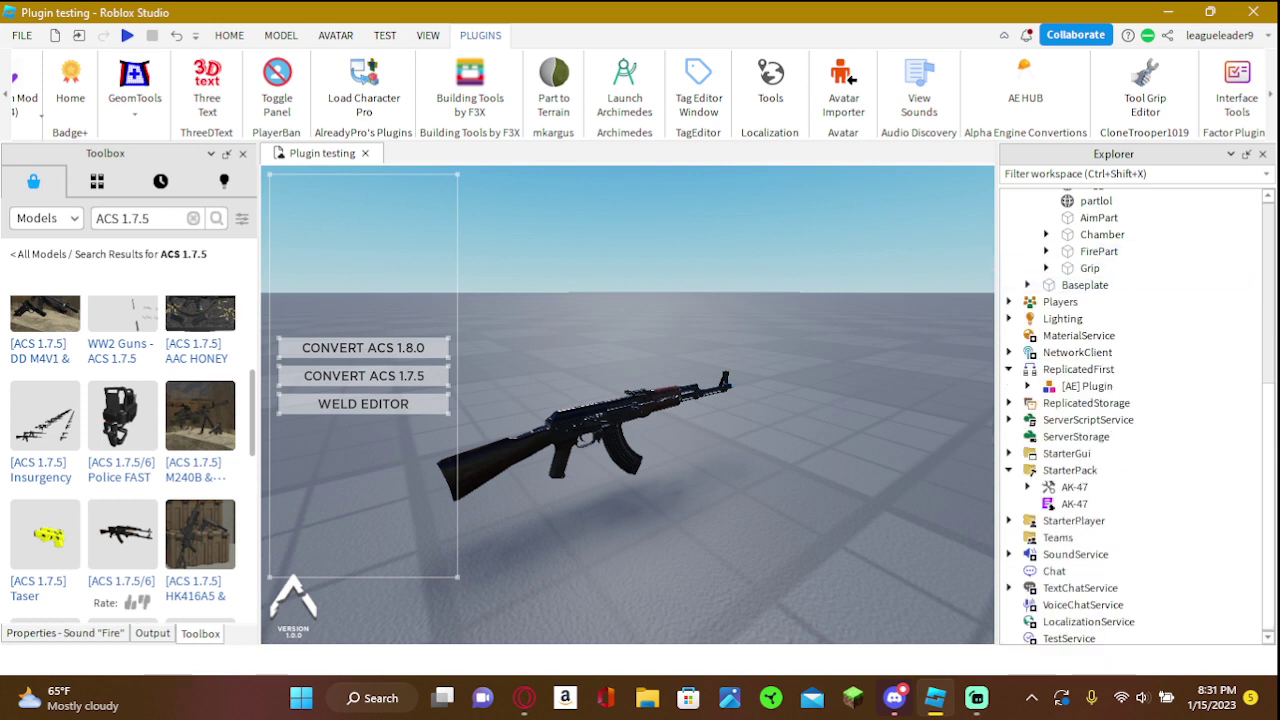
# Duplicate AimPart inside the Workspace AK-47 model and rename the copy TPAimPart
pyautogui.scroll(2, 1100, 348)
pyautogui.click(1100, 345)
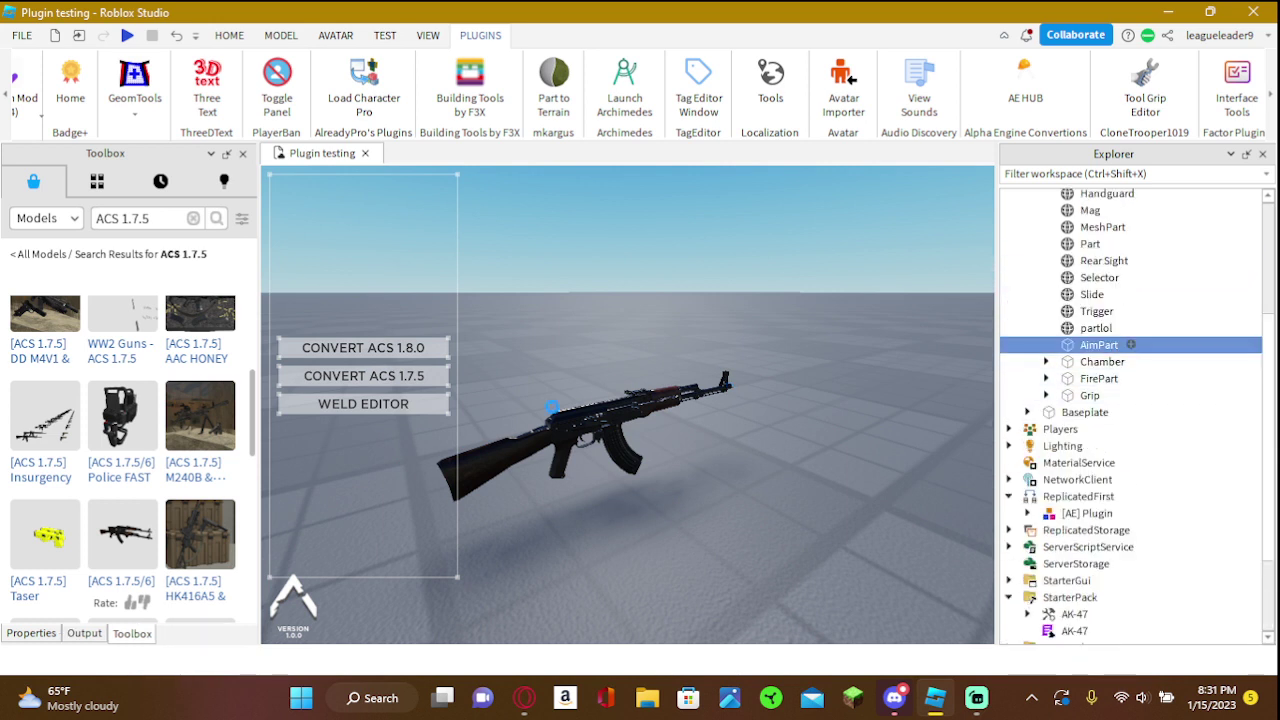
pyautogui.scroll(4, 1120, 400)
pyautogui.click(1074, 264)
pyautogui.hotkey('ctrl', 'shift', 'v')
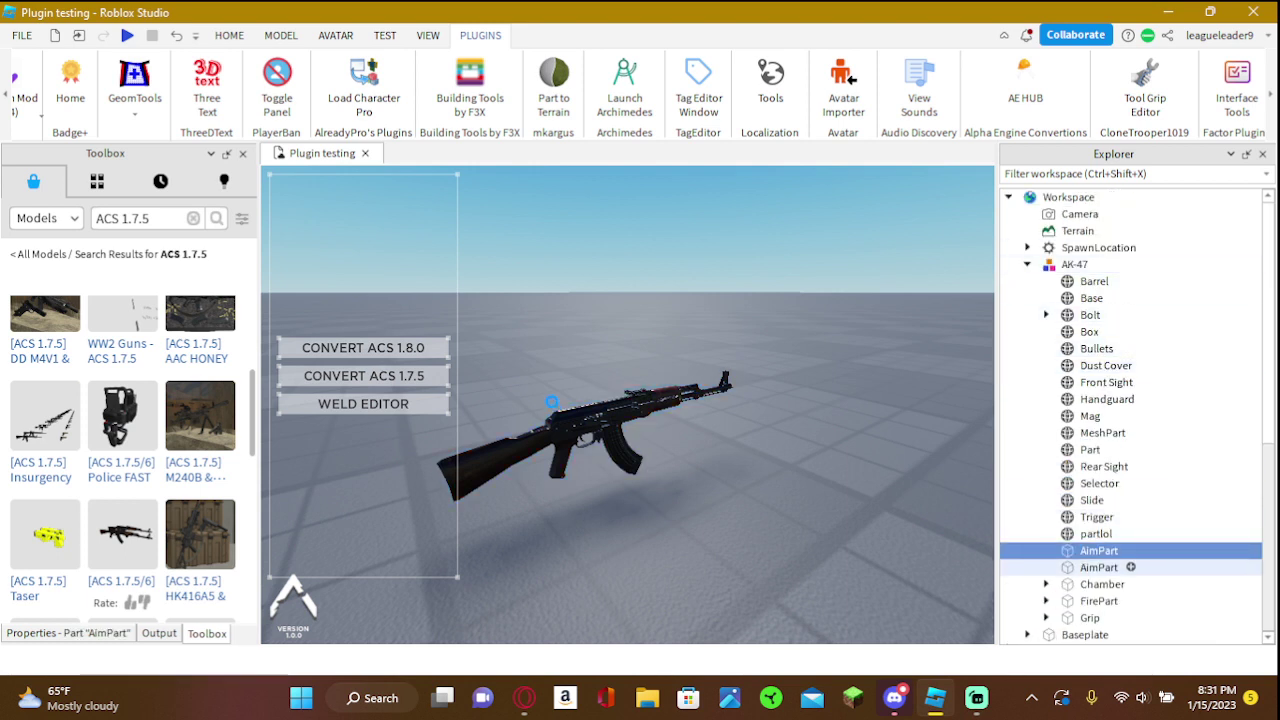
pyautogui.press('F2')
pyautogui.press('Home')
pyautogui.write('TP')
pyautogui.press('Return')
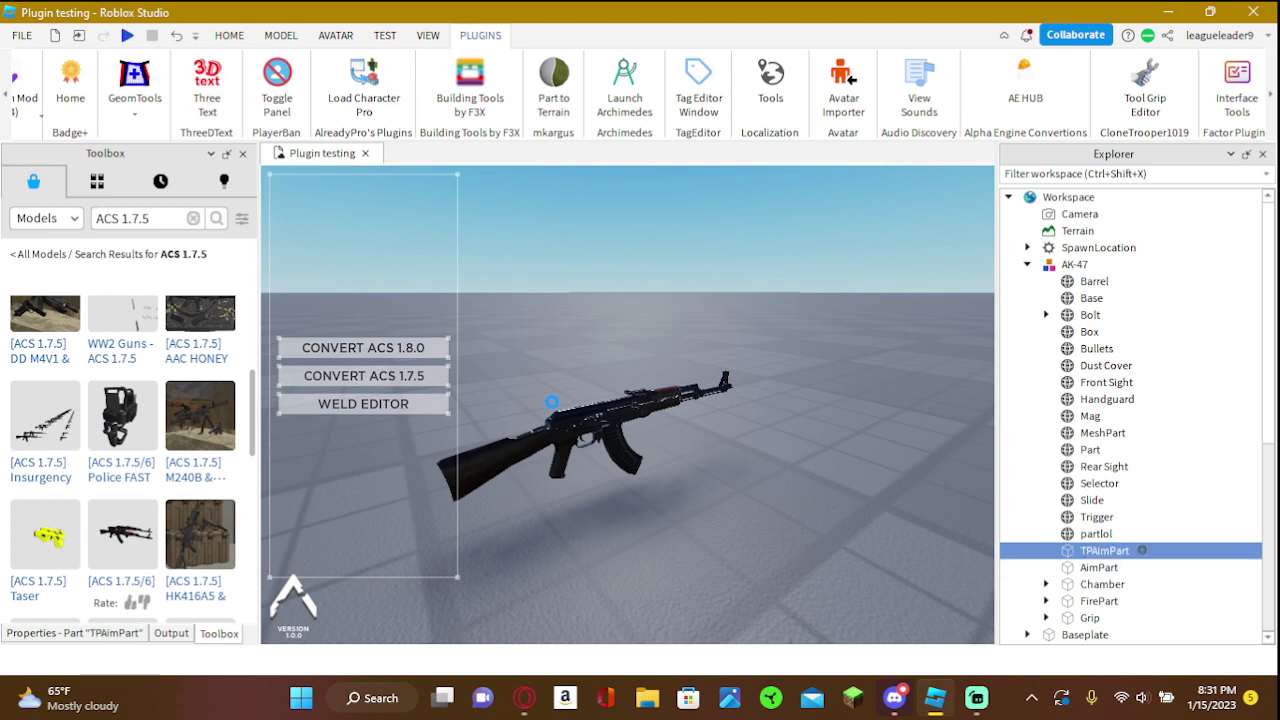
# Copy AimPart's position to TPAimPart, setting it to -66.028, 1.063, -9.248
pyautogui.click(1100, 567)
pyautogui.click(74, 633)
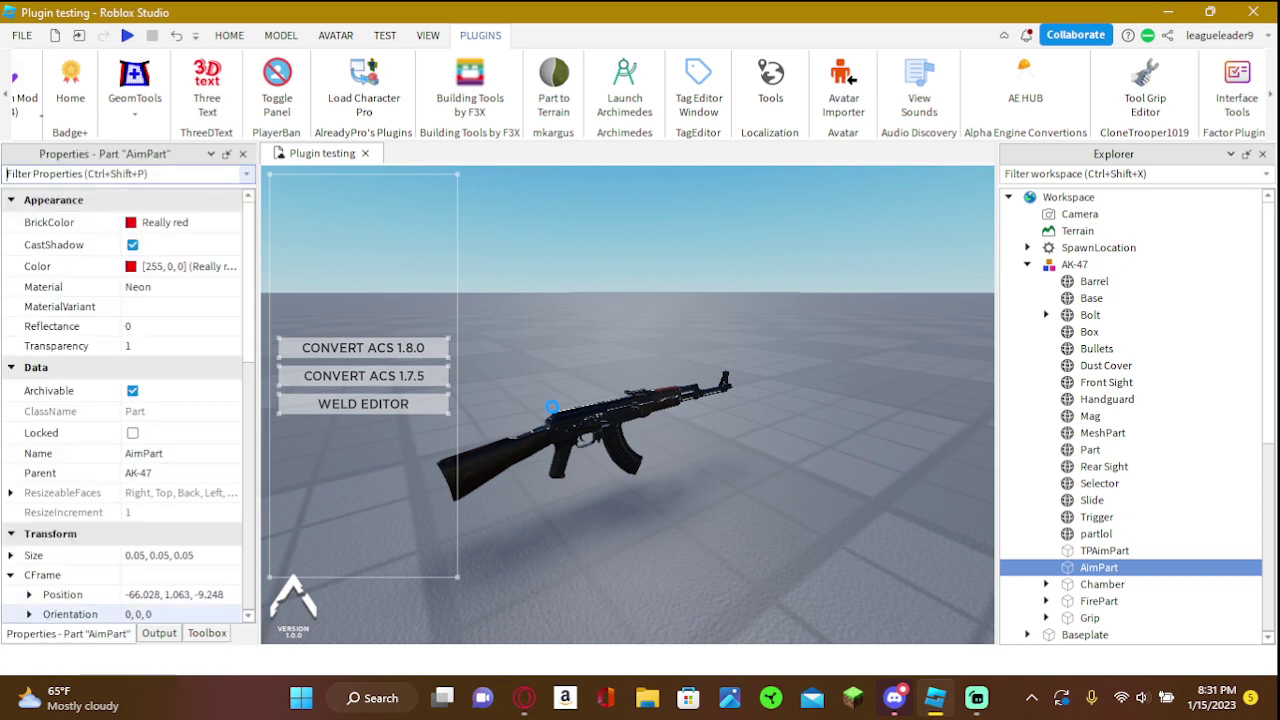
pyautogui.scroll(-2, 60, 575)
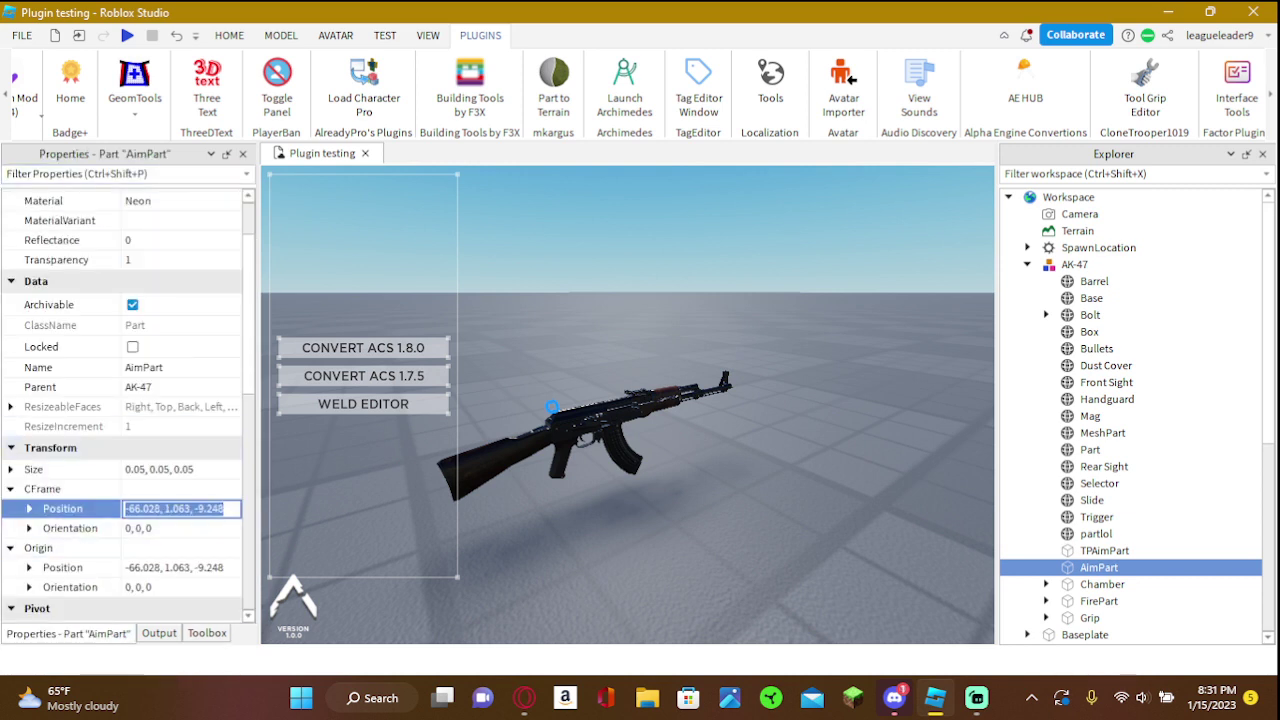
pyautogui.click(1104, 550)
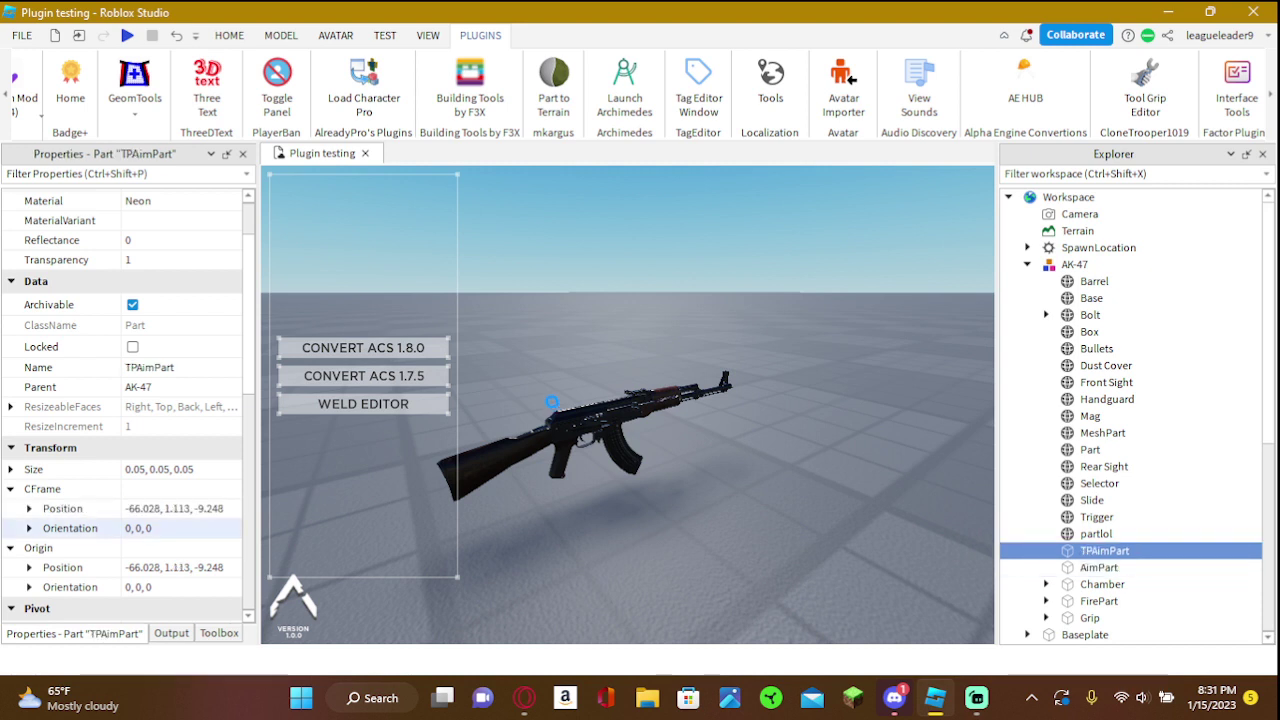
pyautogui.write('-66.028, 1.063, -9.248')
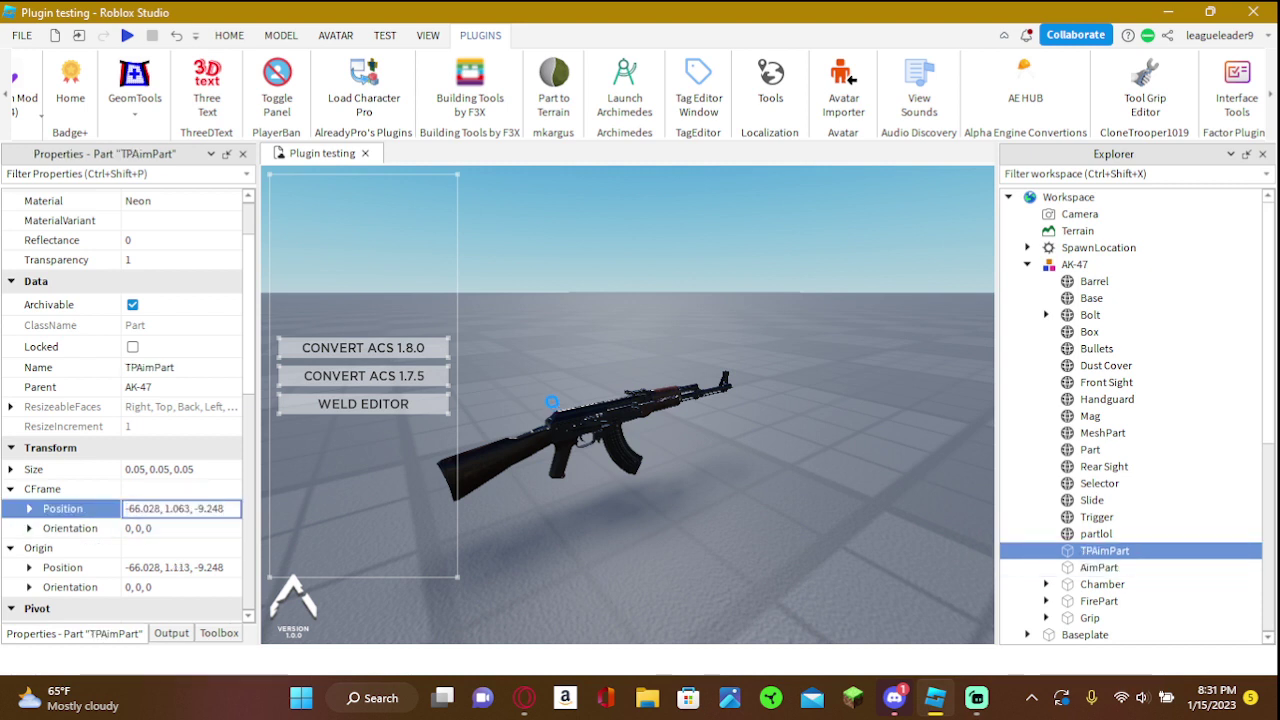
pyautogui.press('Return')
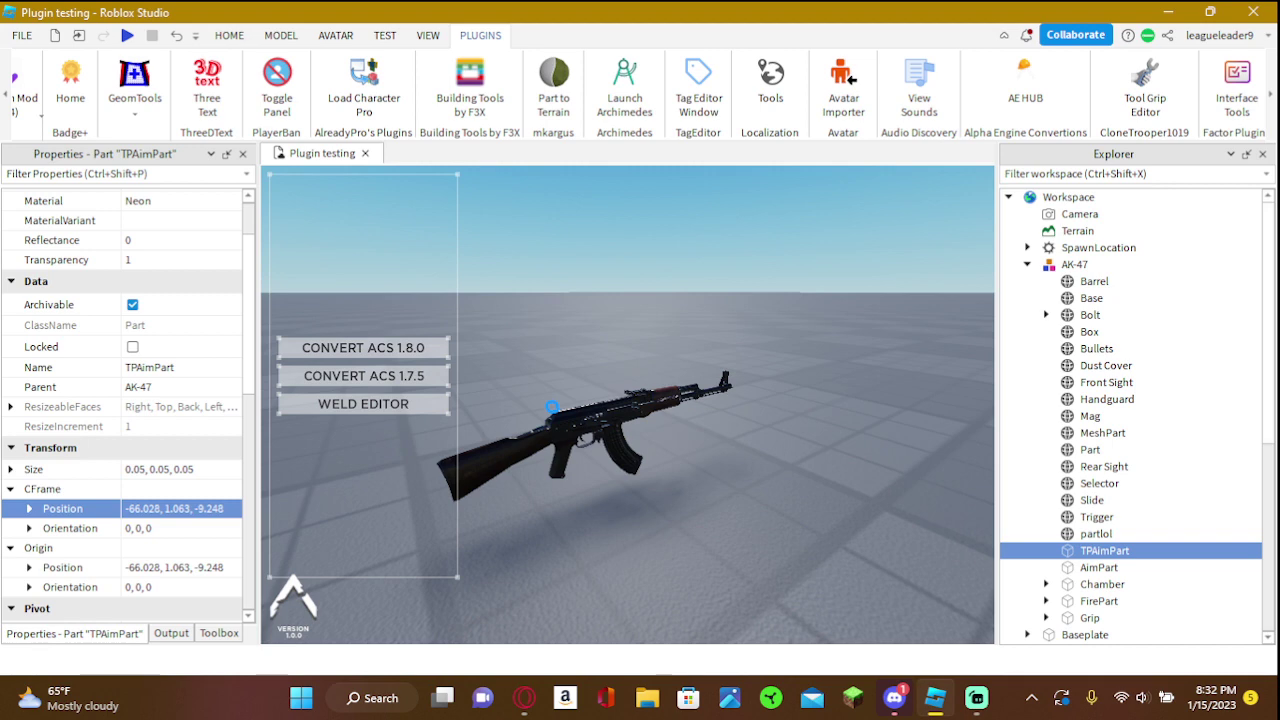
# Move TPAimPart sideways along the X axis, away from the gun, to about X -67.4
pyautogui.click(229, 35)
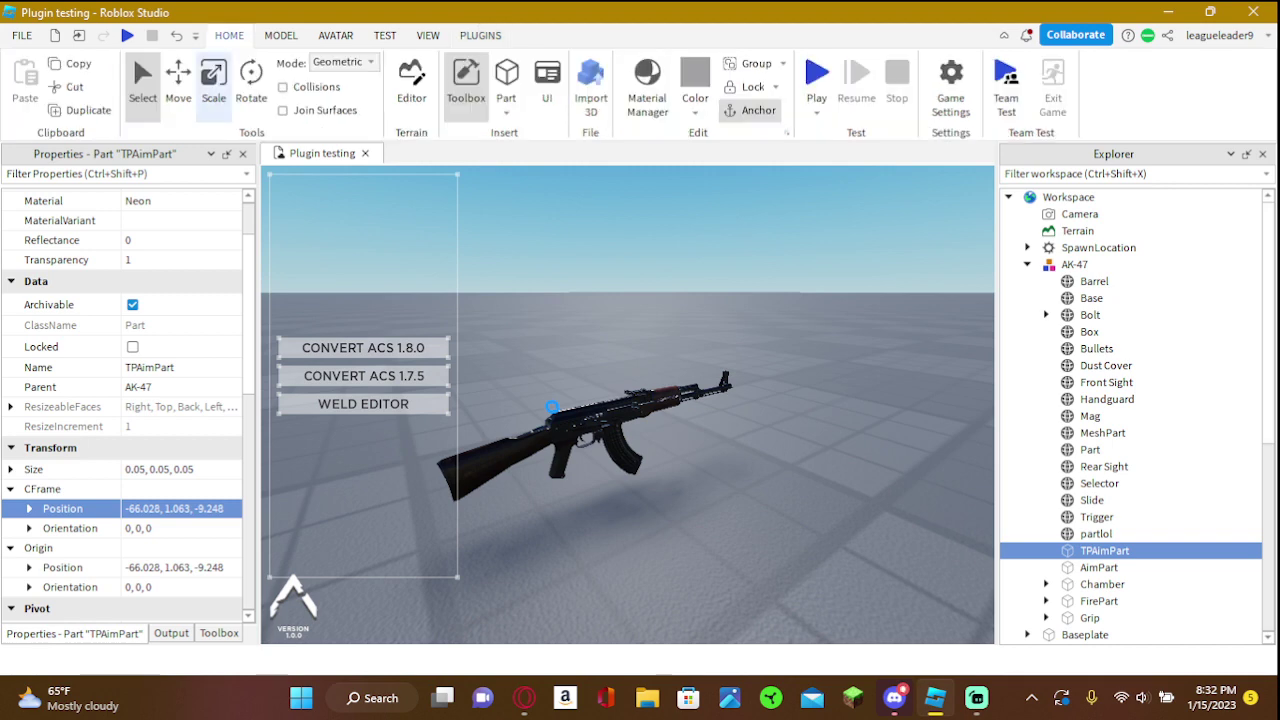
pyautogui.click(178, 82)
pyautogui.moveTo(610, 430); pyautogui.dragTo(700, 430, button='right')
pyautogui.press('a')
pyautogui.moveTo(830, 437); pyautogui.dragTo(694, 407)
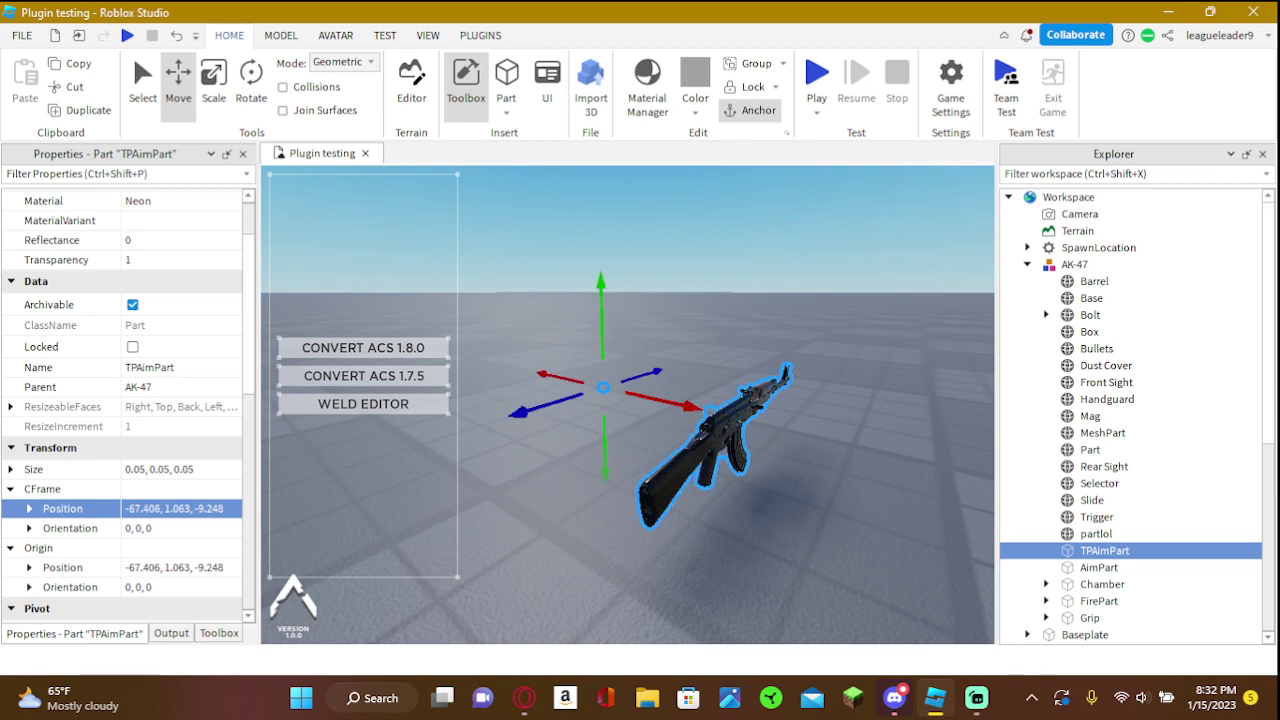
# Move the AK-47 model from Workspace into the Models folder of Alpha_Resource in ReplicatedStorage
pyautogui.click(775, 450)
pyautogui.click(722, 432)
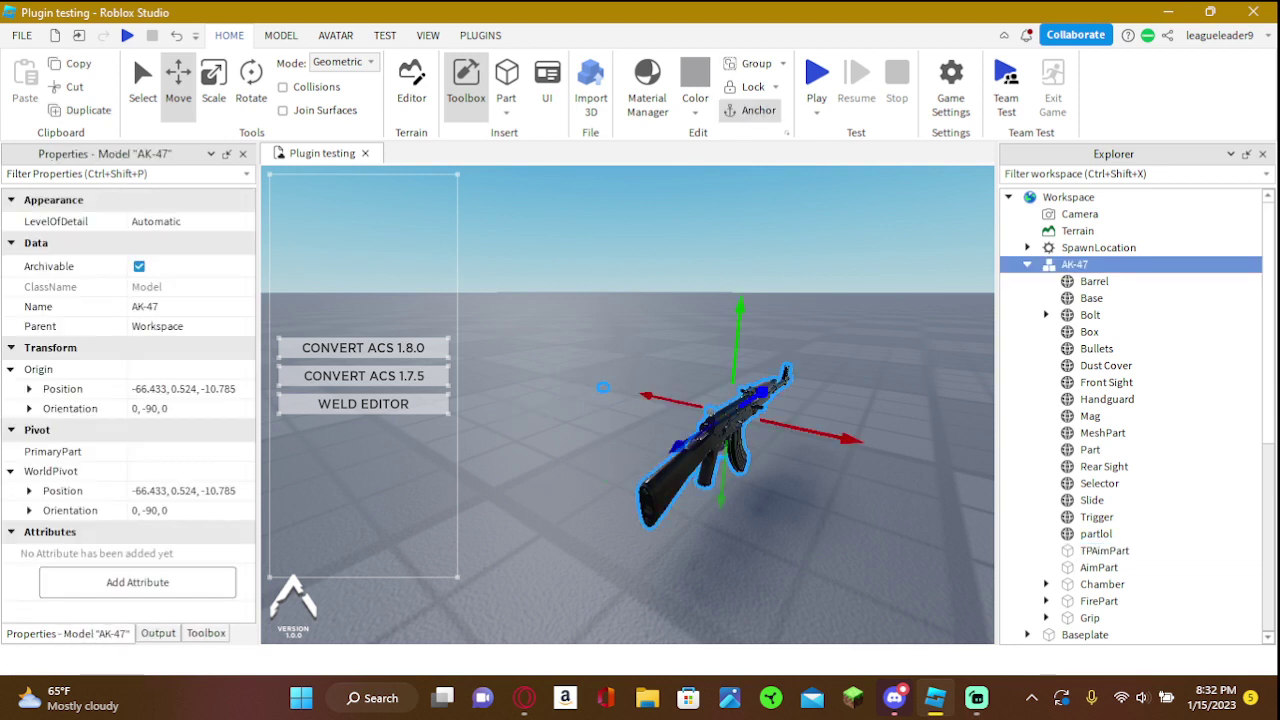
pyautogui.press('w')
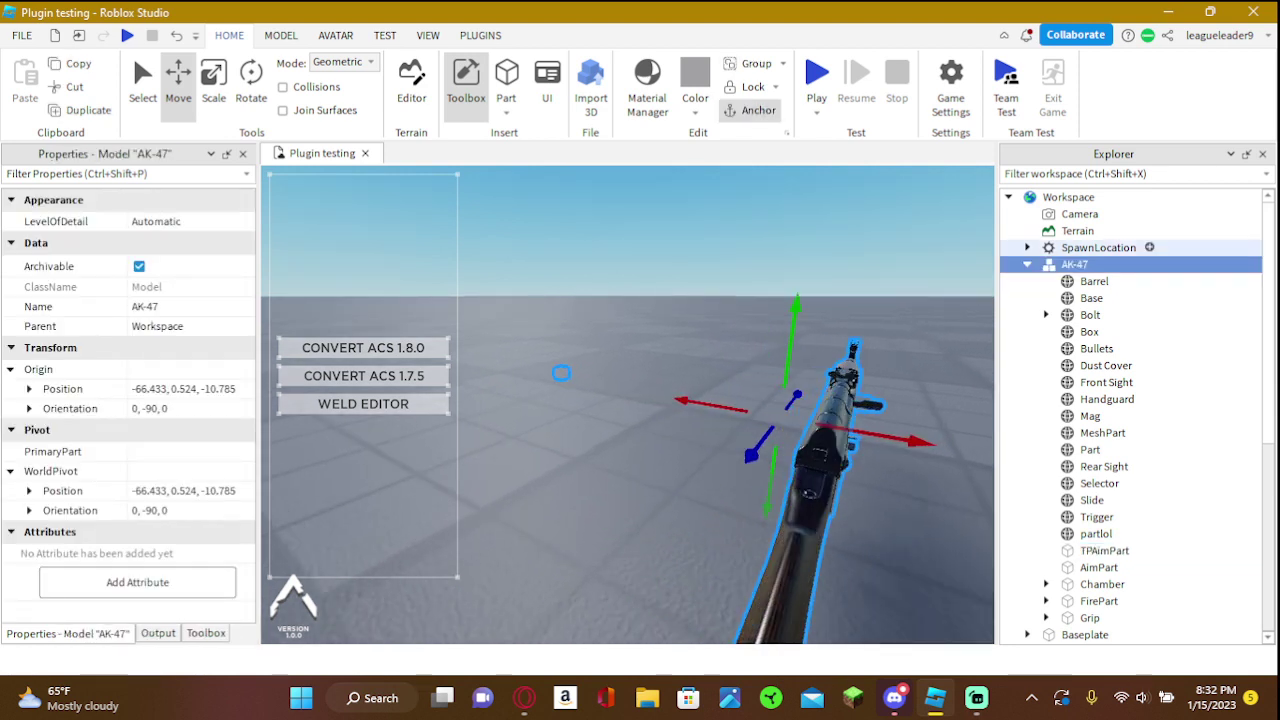
pyautogui.click(1027, 264)
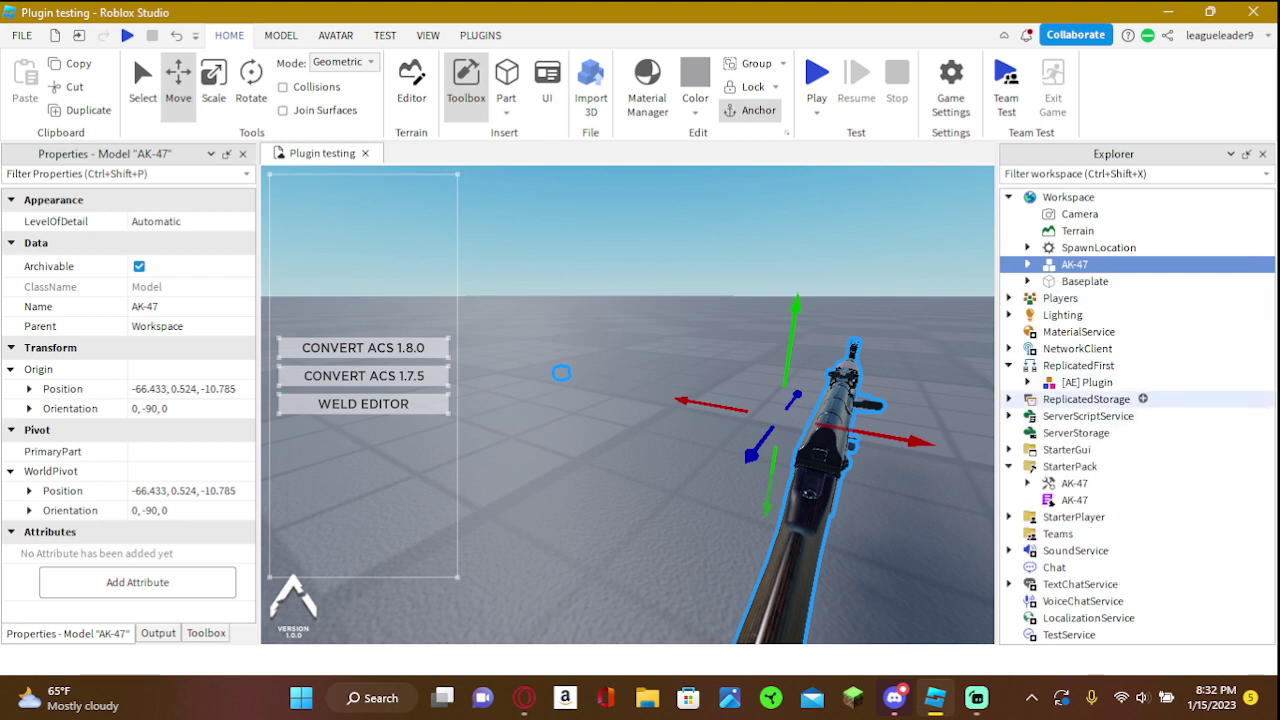
pyautogui.click(1009, 399)
pyautogui.click(1027, 416)
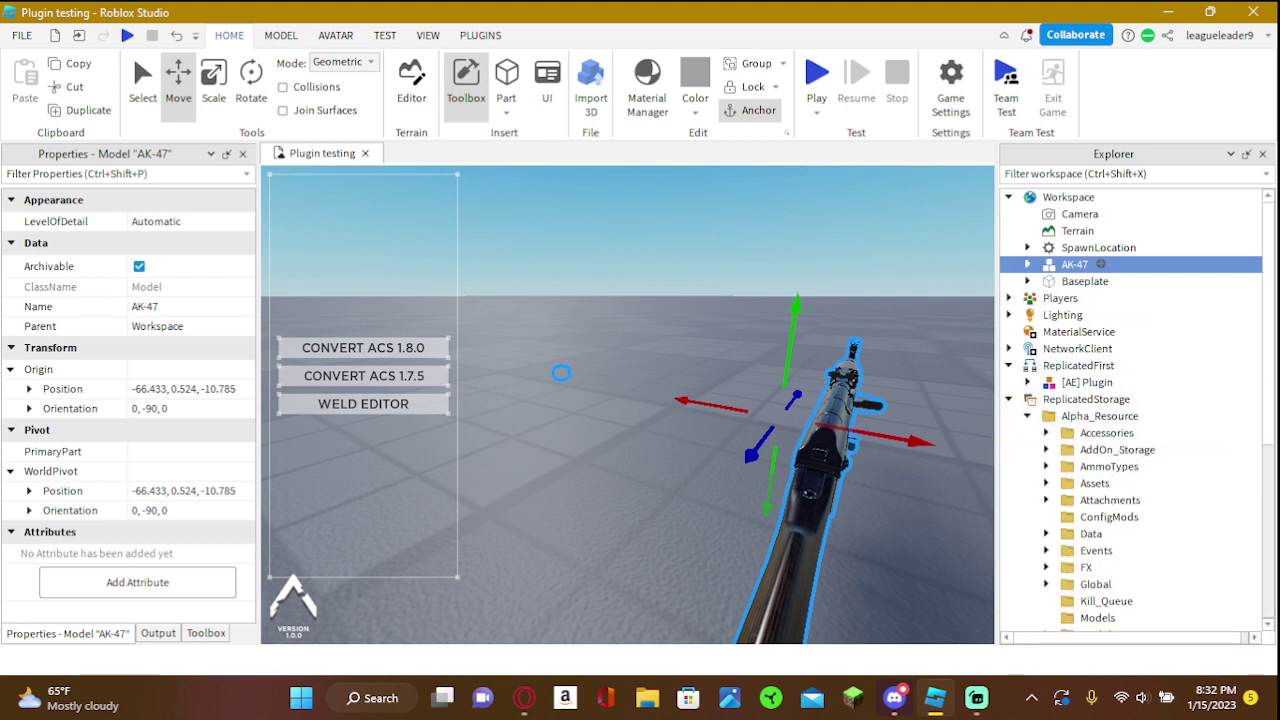
pyautogui.scroll(-5, 1130, 383)
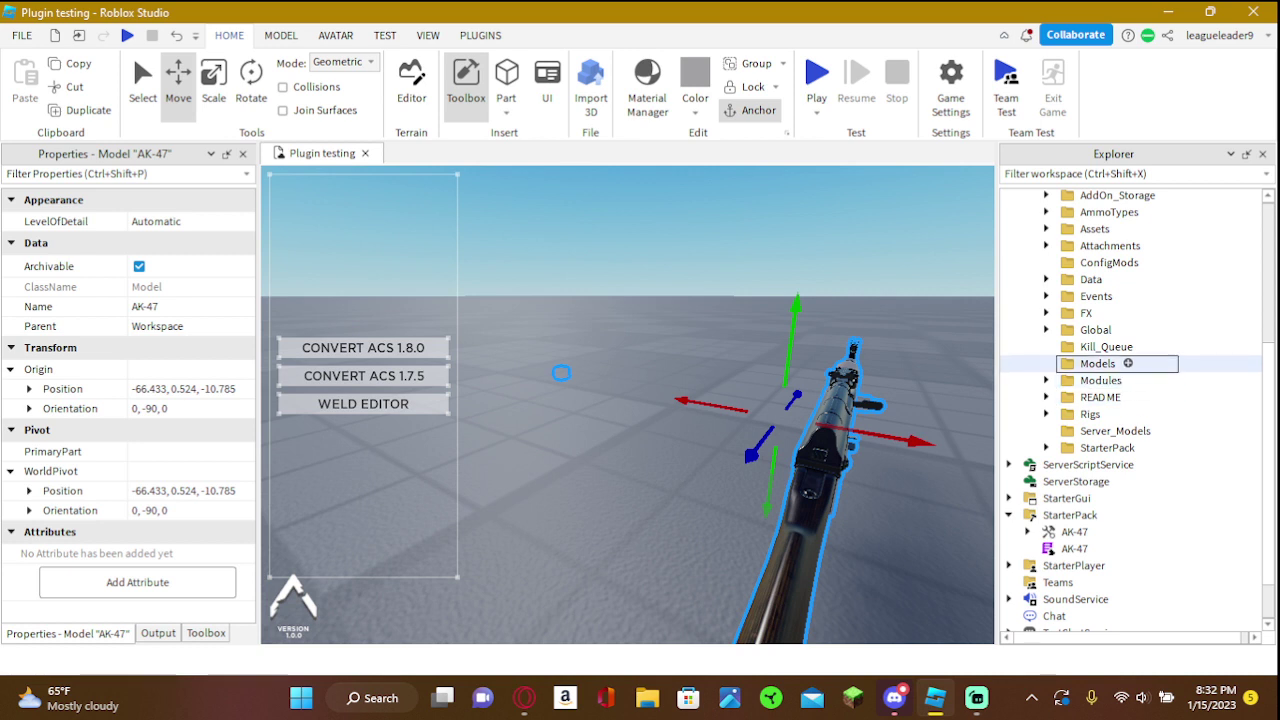
pyautogui.moveTo(1115, 363); pyautogui.dragTo(1115, 359)
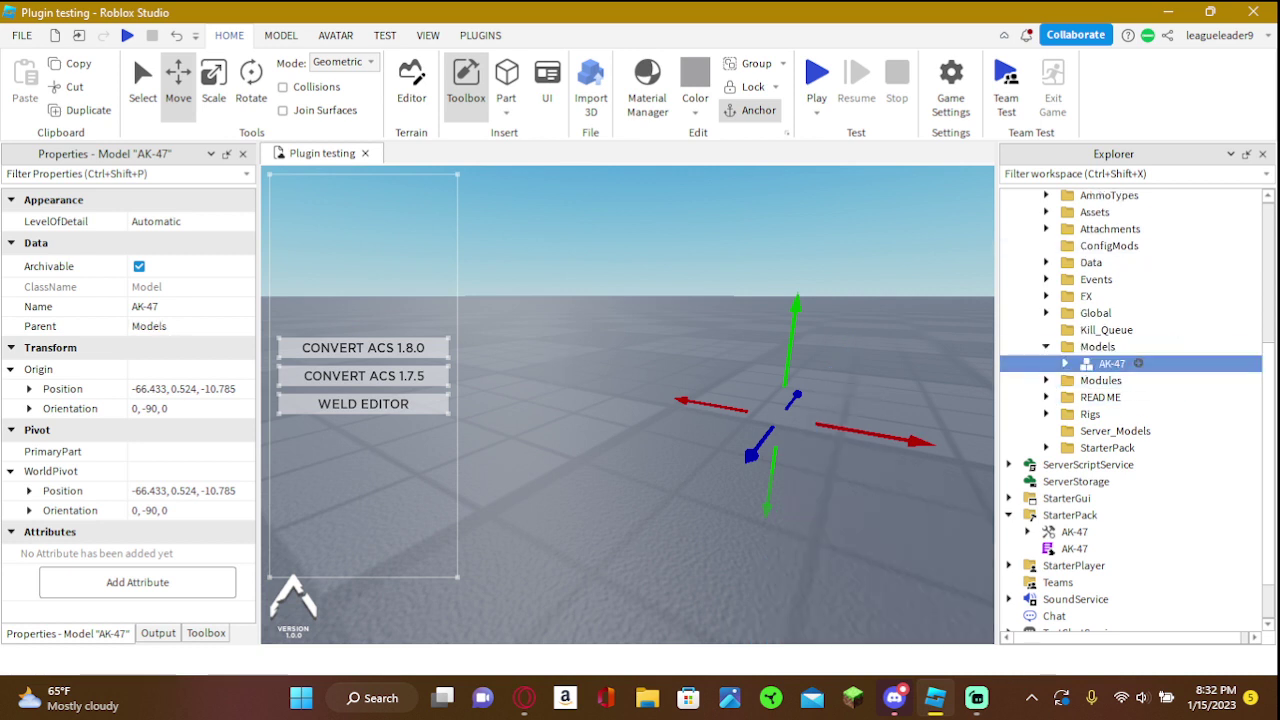
# Move the AK-47 module script from StarterPack into the ConfigMods folder of Alpha_Resource
pyautogui.scroll(2, 1128, 346)
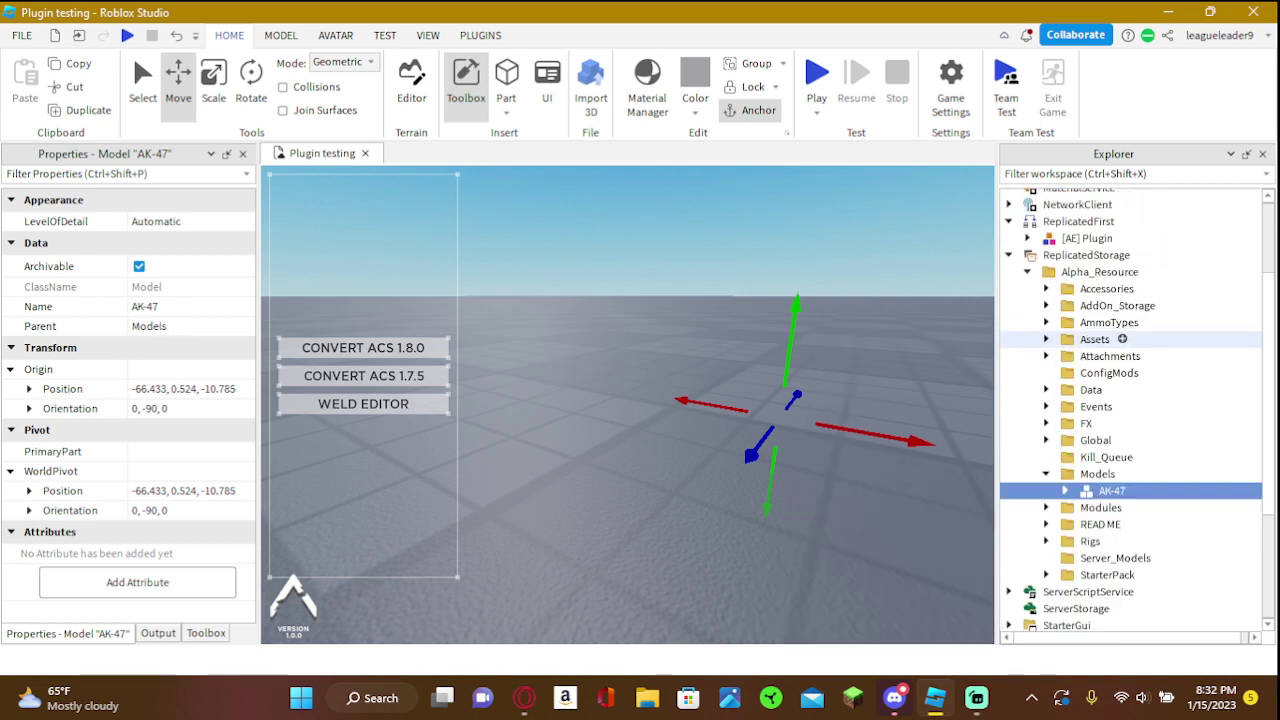
pyautogui.scroll(-3, 1110, 290)
pyautogui.click(1074, 487)
pyautogui.scroll(5, 1100, 466)
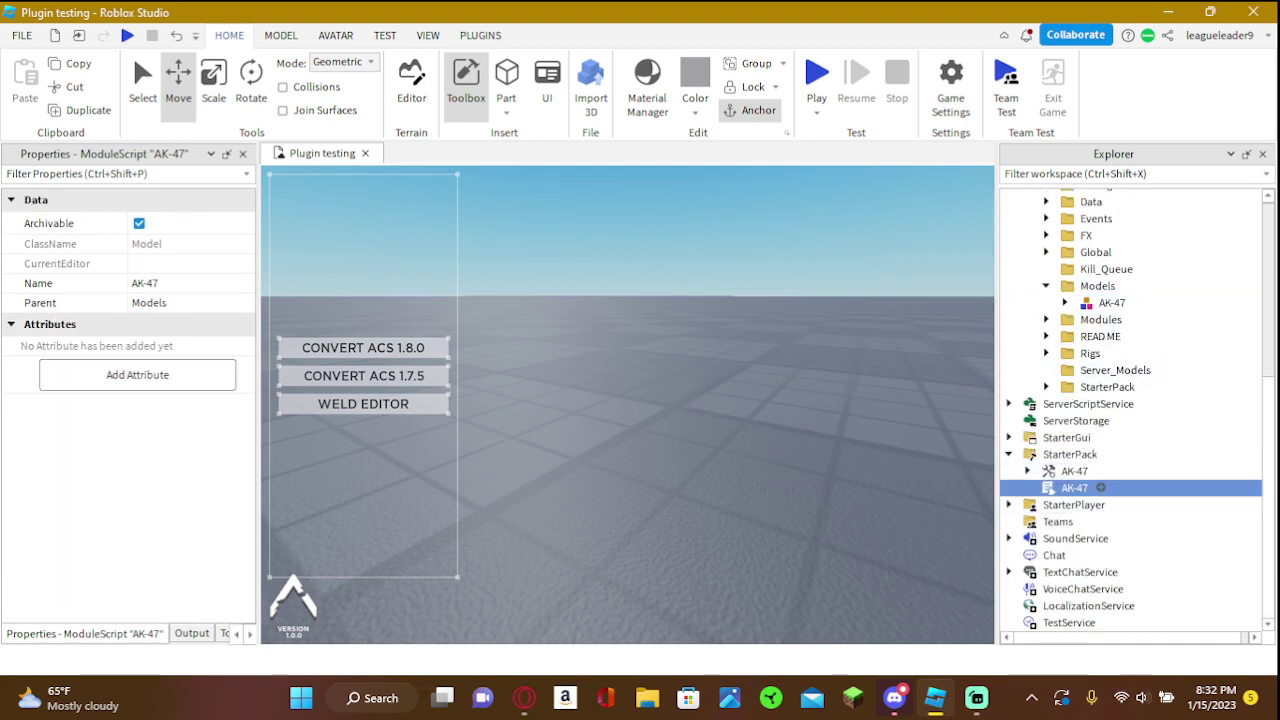
pyautogui.moveTo(1110, 439); pyautogui.dragTo(1110, 439)
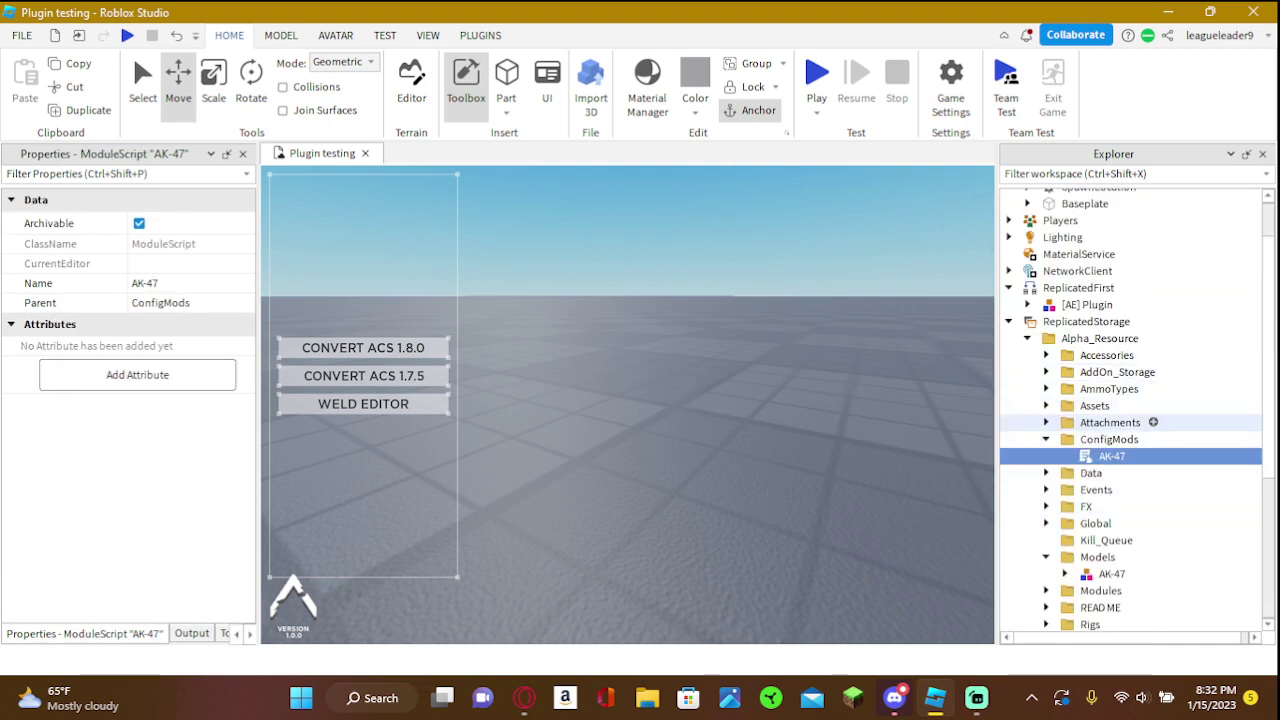
# Check the contents of the StarterPack AK-47 tool, then playtest the place and fire the gun in first person
pyautogui.scroll(-5, 1110, 422)
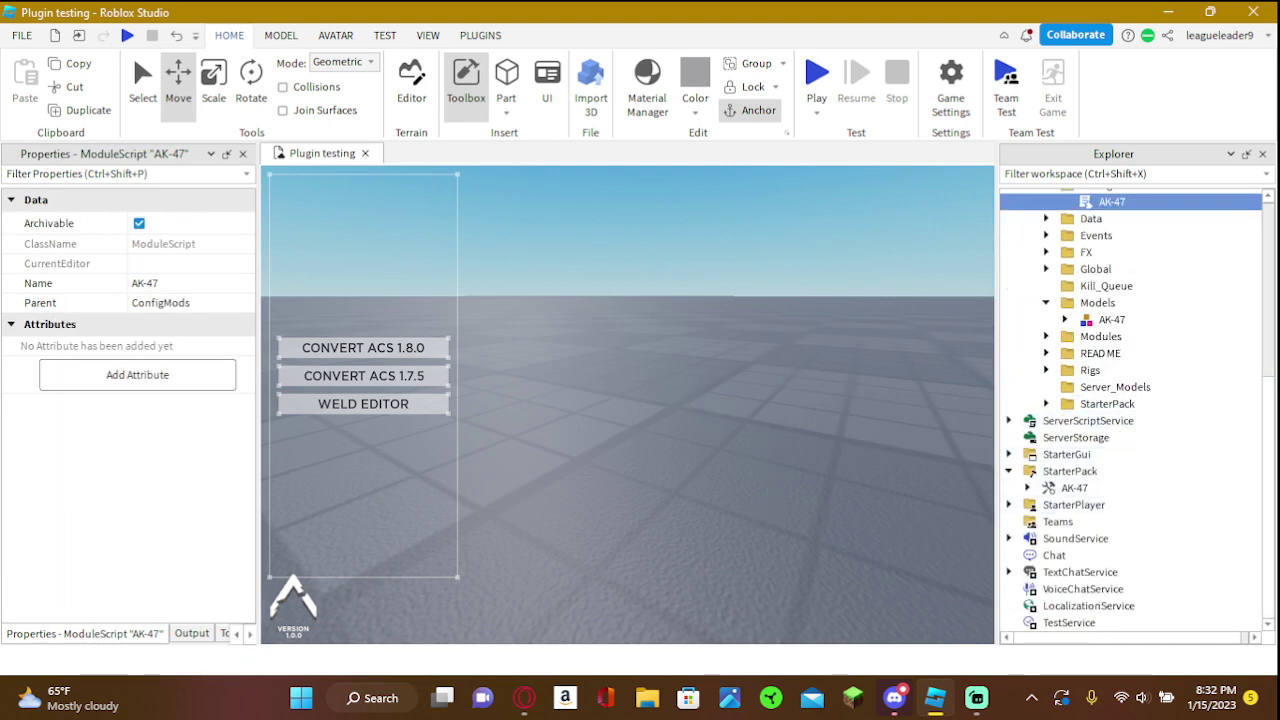
pyautogui.click(1027, 487)
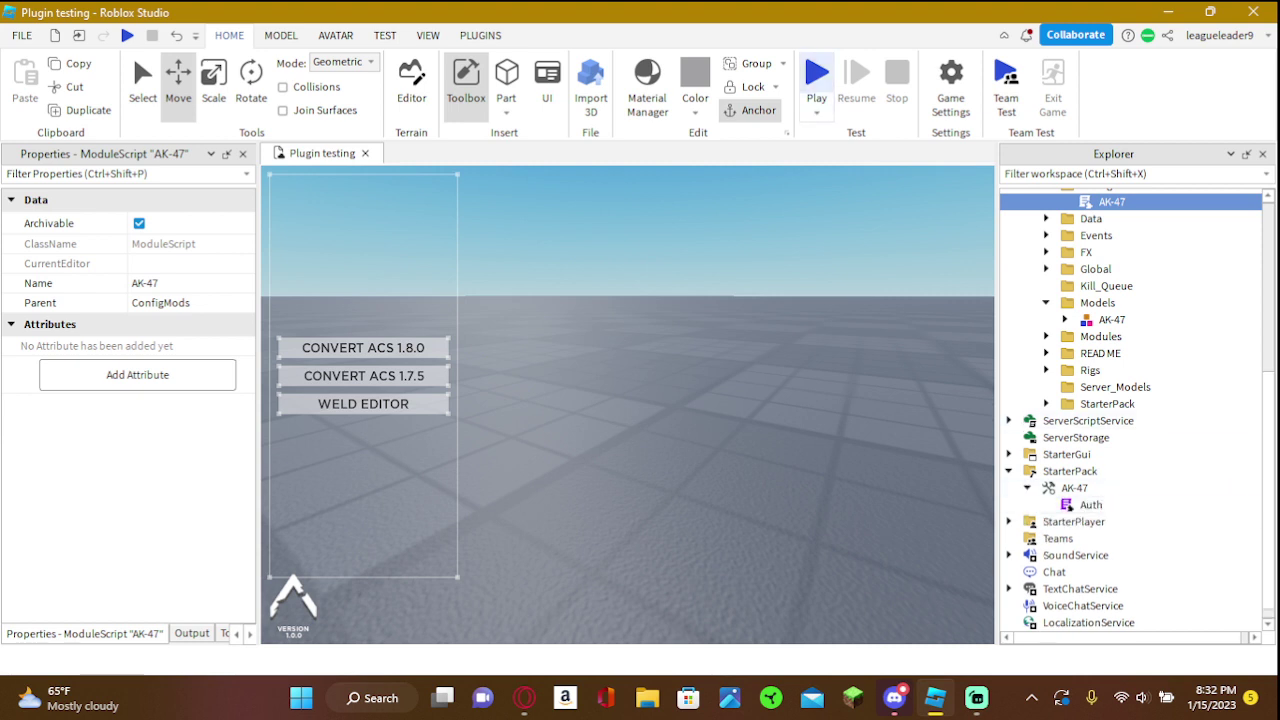
pyautogui.click(816, 80)
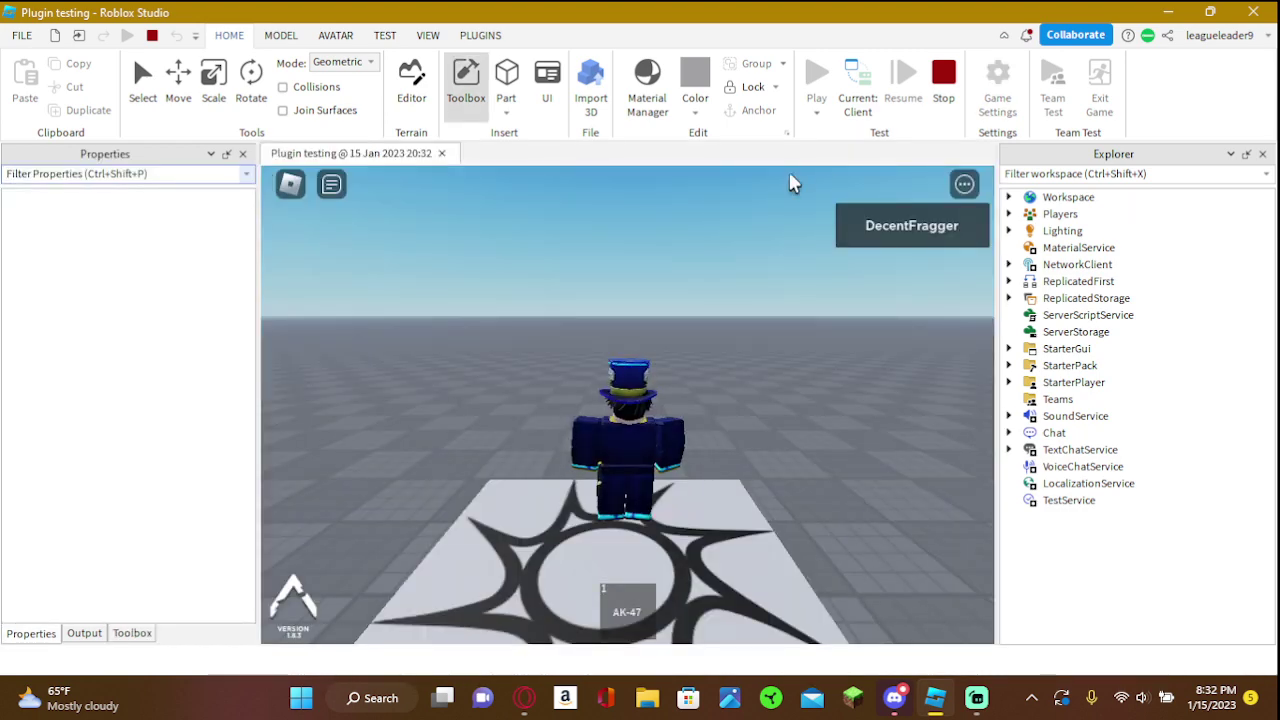
pyautogui.click(794, 183)
pyautogui.press('1')
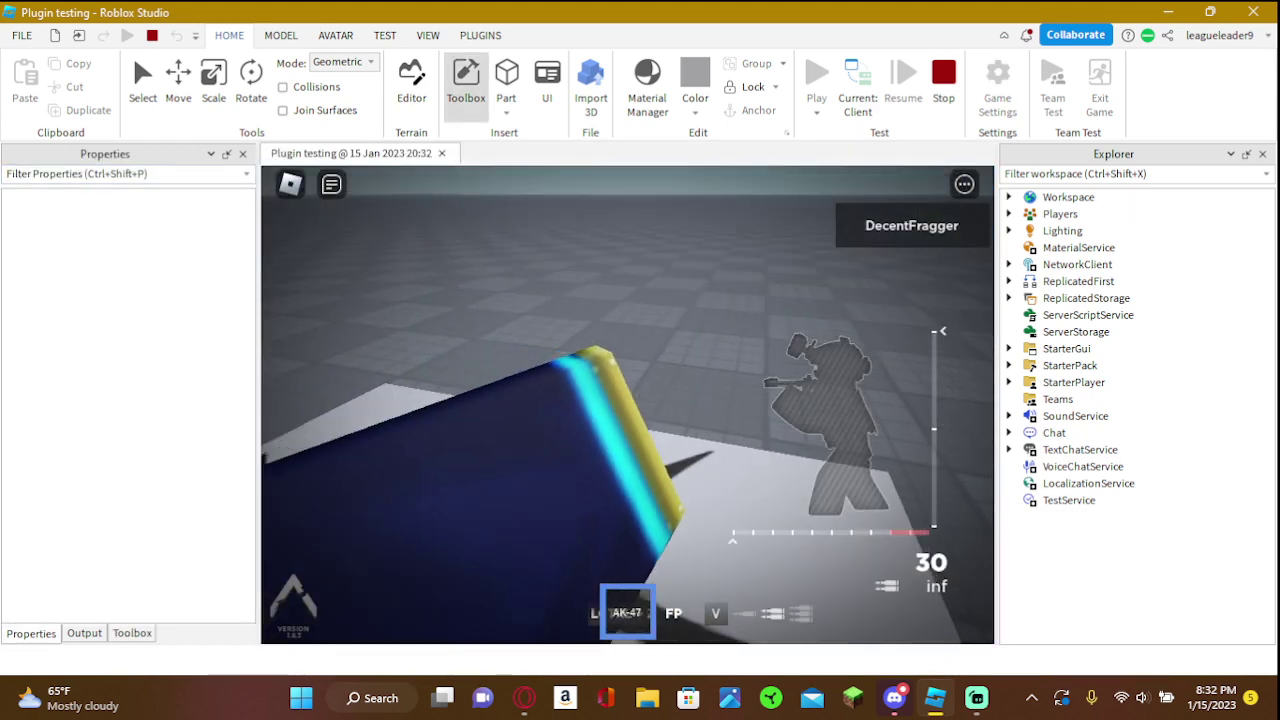
pyautogui.click(627, 404)
pyautogui.click(627, 404)
pyautogui.click(627, 404)
pyautogui.click(627, 404)
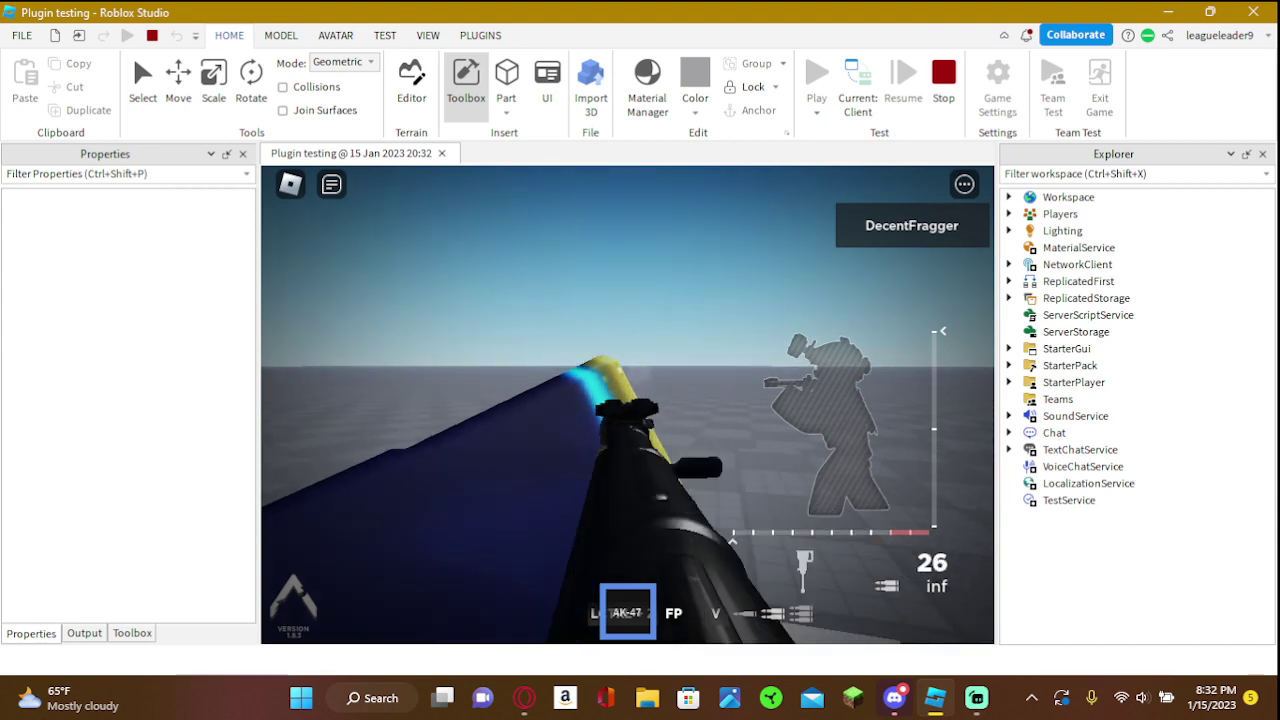
pyautogui.click(627, 404)
pyautogui.click(627, 404)
pyautogui.click(627, 404)
# Test-fire the AK-47 in third-person view, unequip it and stop the playtest
pyautogui.hotkey('ctrl', 'z')
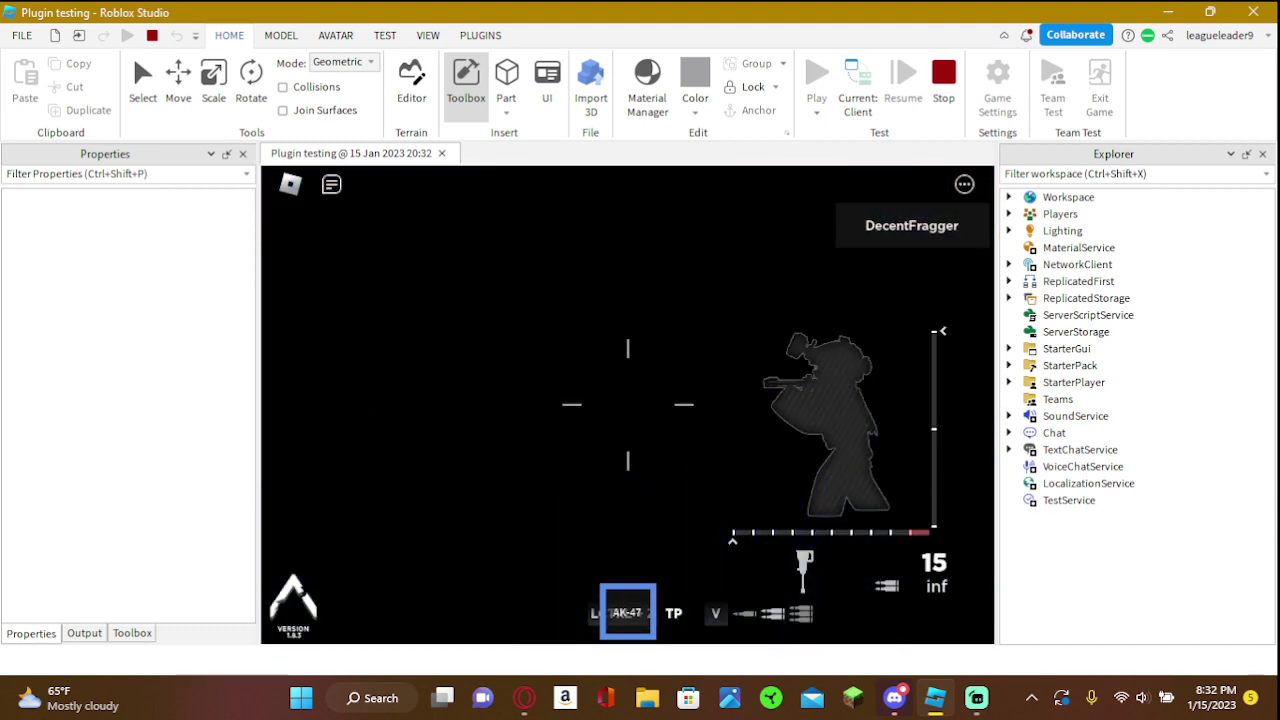
pyautogui.click(627, 404)
pyautogui.click(627, 404)
pyautogui.press('1')
pyautogui.moveTo(627, 418); pyautogui.dragTo(706, 383, button='right')
pyautogui.scroll(3, 706, 383)
pyautogui.click(943, 85)
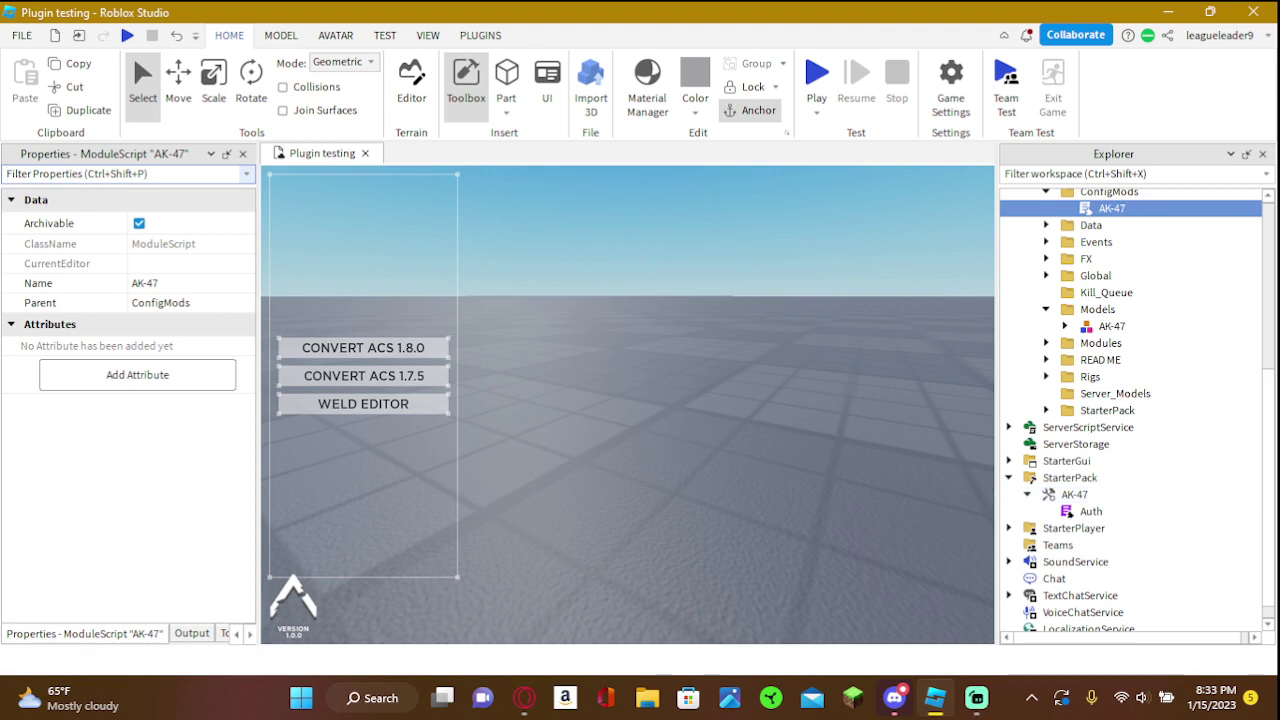
pyautogui.click(976, 698)
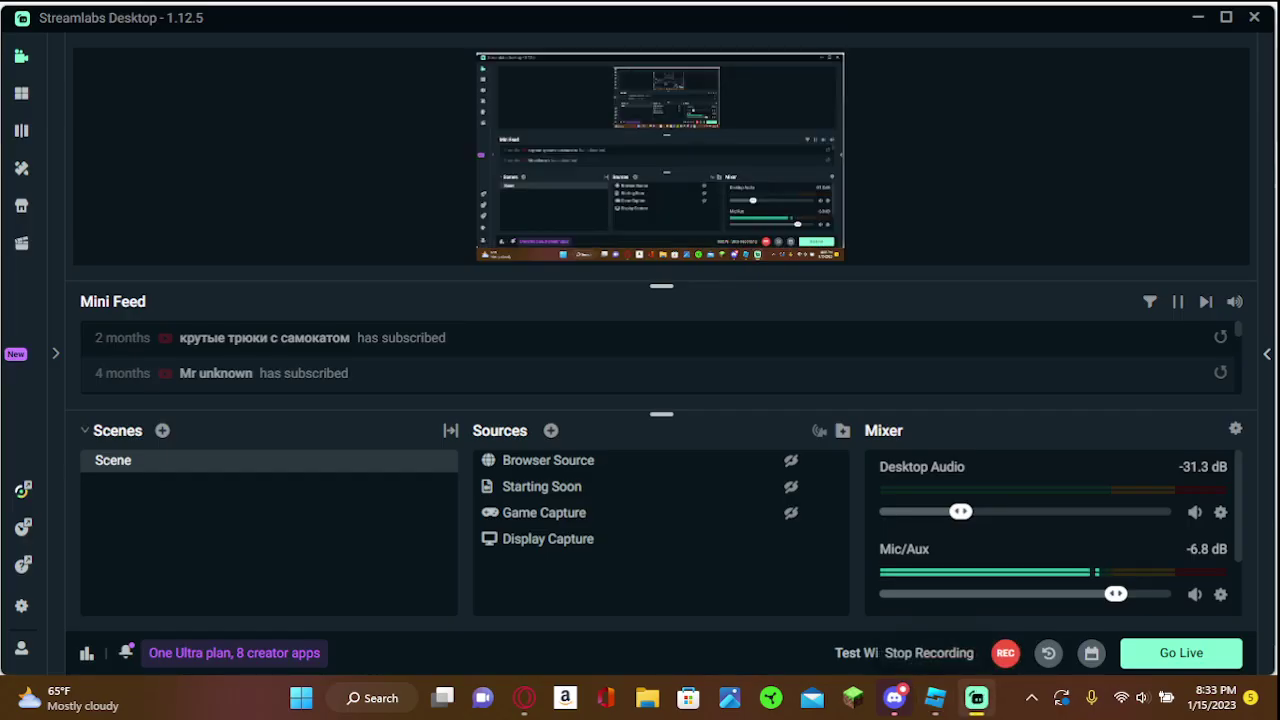